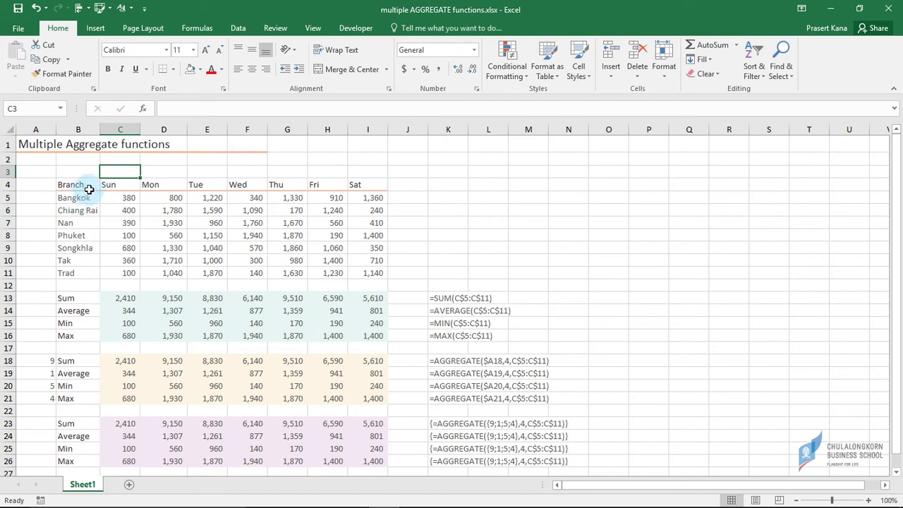
Review the existing Sum, Average and Min formulas in C13:C15 against the branch and weekday data.
drag(81, 197, 74, 272)
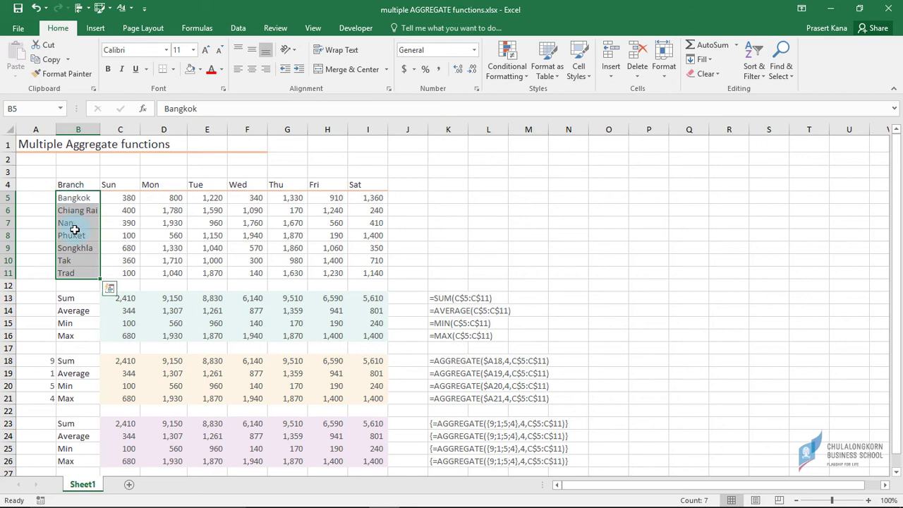
drag(117, 184, 367, 185)
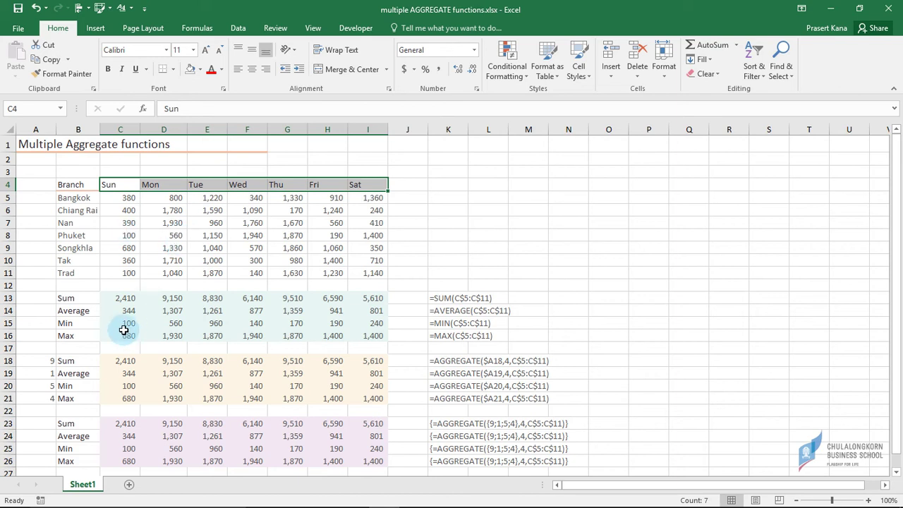
click(115, 296)
drag(116, 199, 113, 274)
click(134, 299)
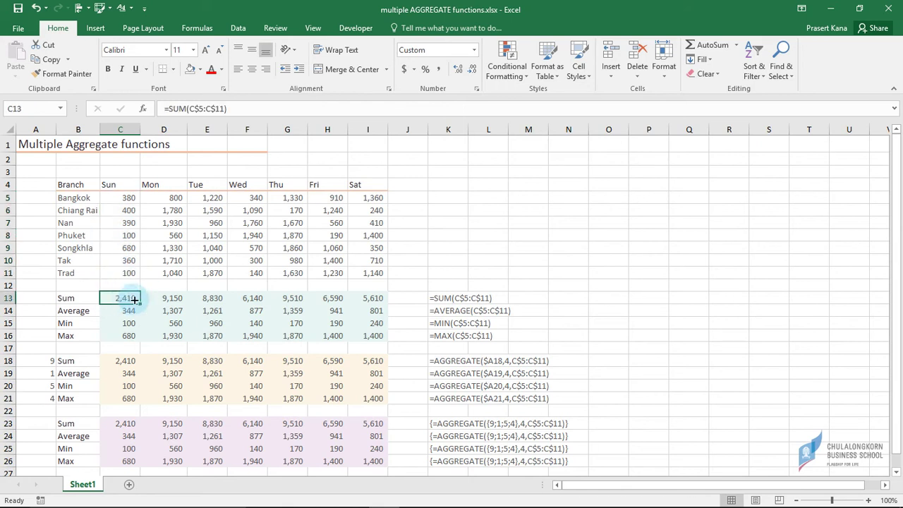
click(120, 298)
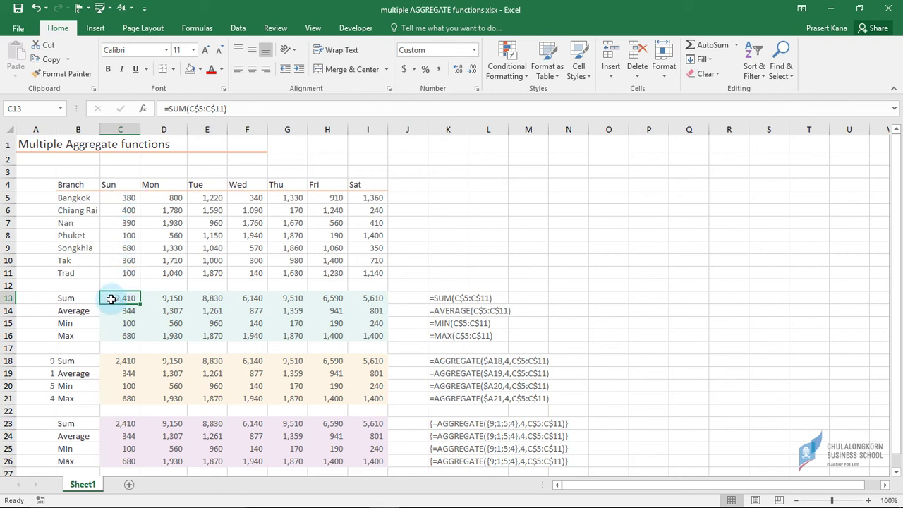
click(113, 310)
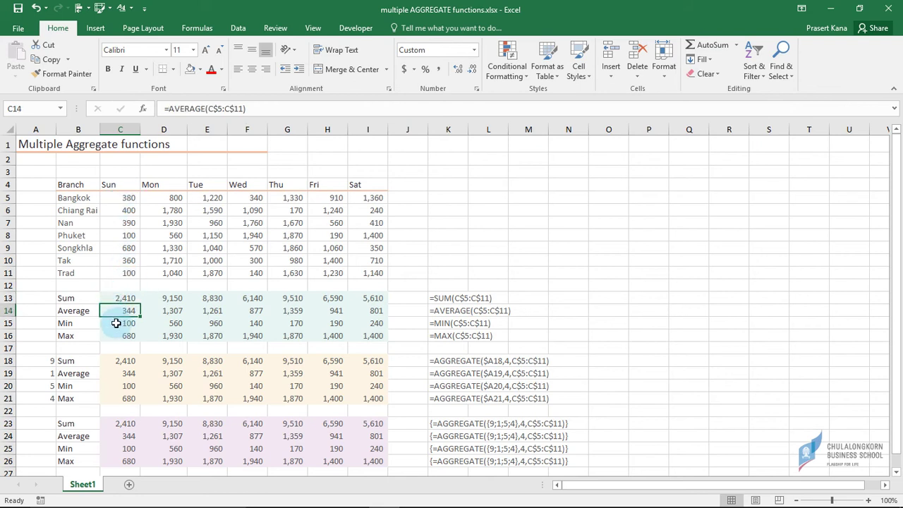
click(119, 323)
click(118, 345)
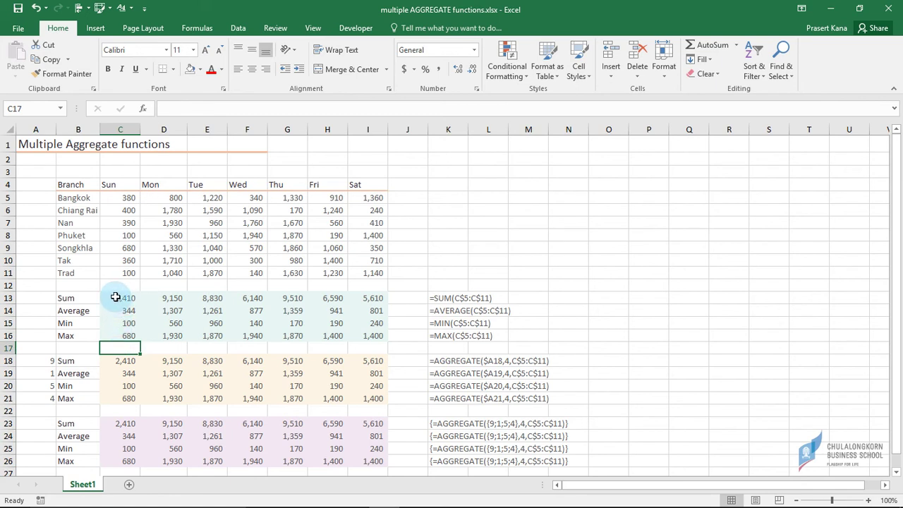
click(115, 297)
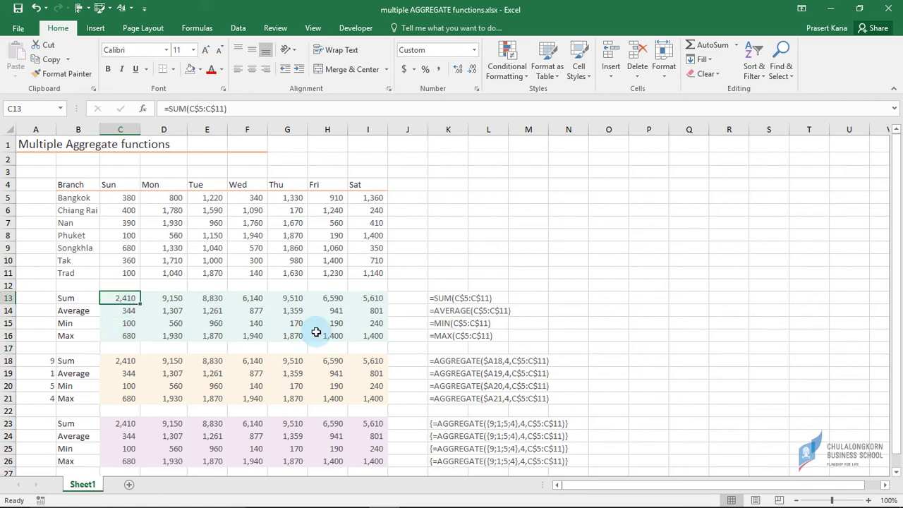
Clear C13:I16 and enter =SUM(C$5:C$11) in C13.
shift+click(361, 337)
key(Delete)
key(Left)
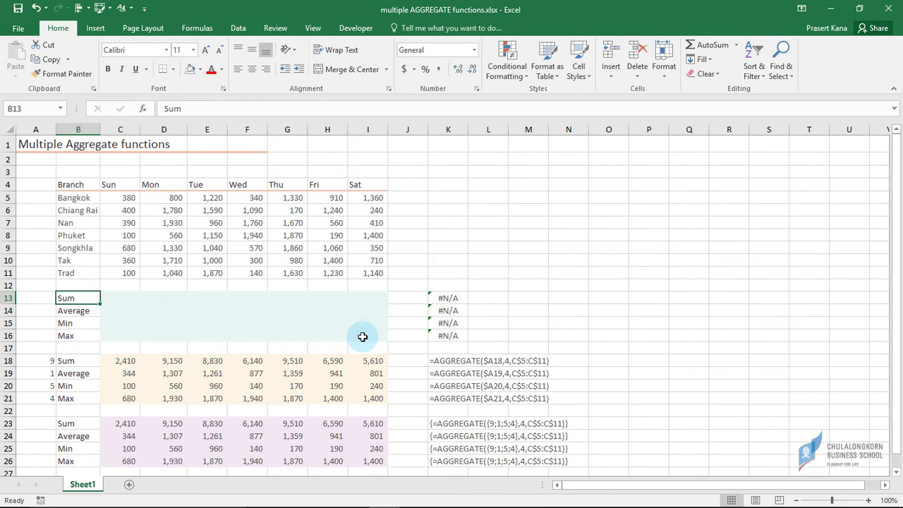
key(Right)
text(=sum()
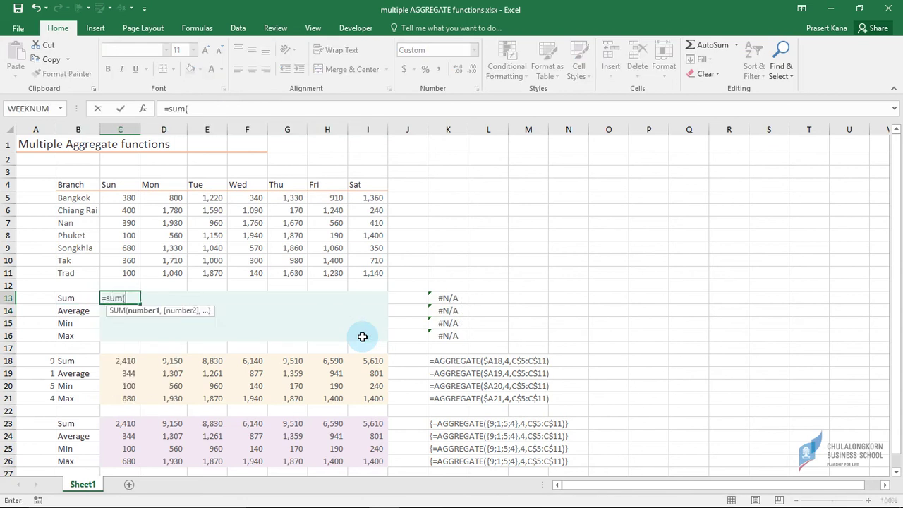
key(Up)
key(Up)
key(Up)
key(Up)
key(Up)
key(Up)
key(Up)
key(Up)
key(shift+Down)
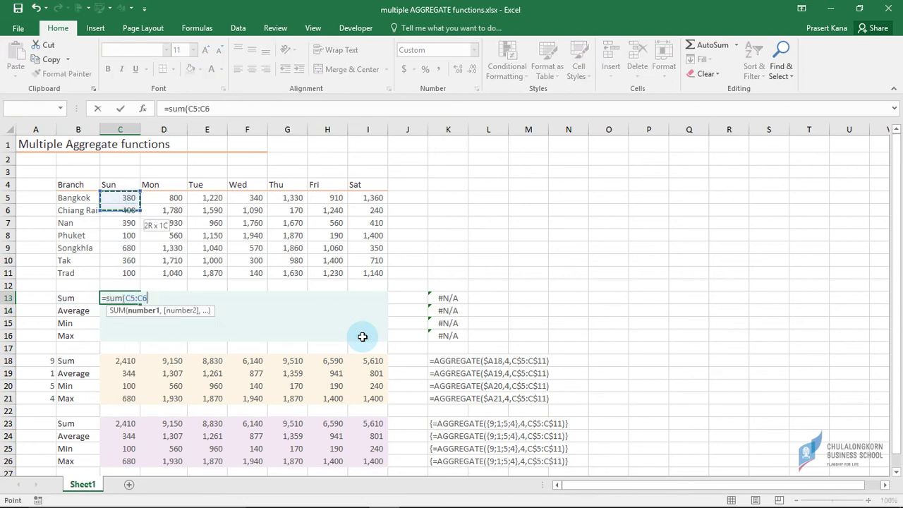
key(shift+Down)
key(shift+Down)
key(shift+Down)
key(shift+Down)
key(shift+Down)
key(F4)
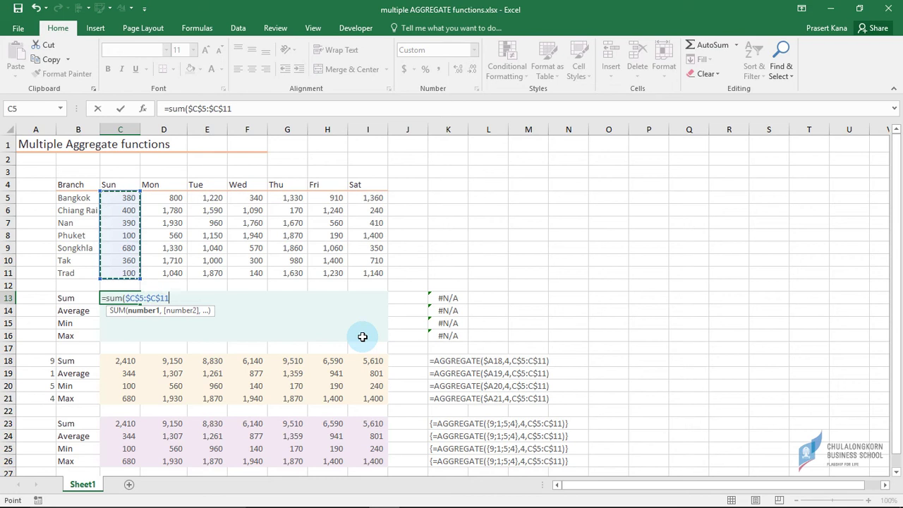
key(F4)
text())
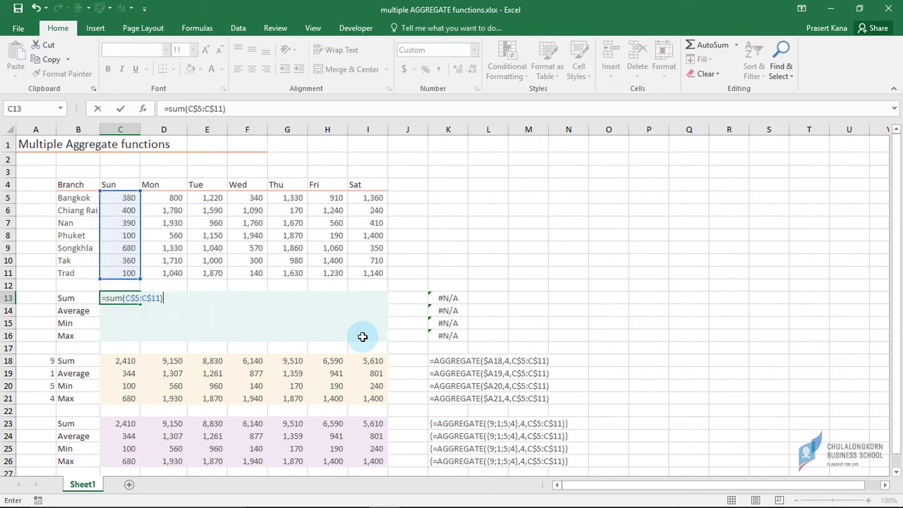
key(Return)
Enter =AVERAGE(C$5:C$11) in C14.
text(av)
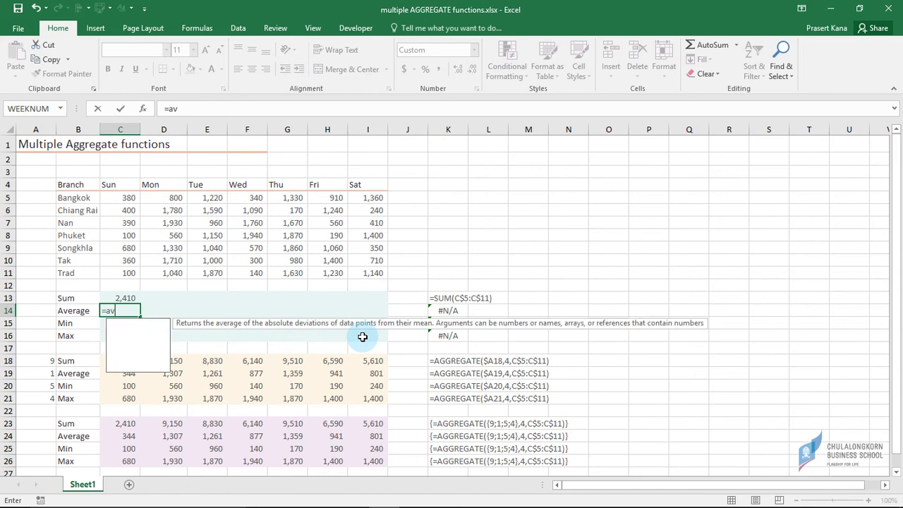
text(era)
key(Tab)
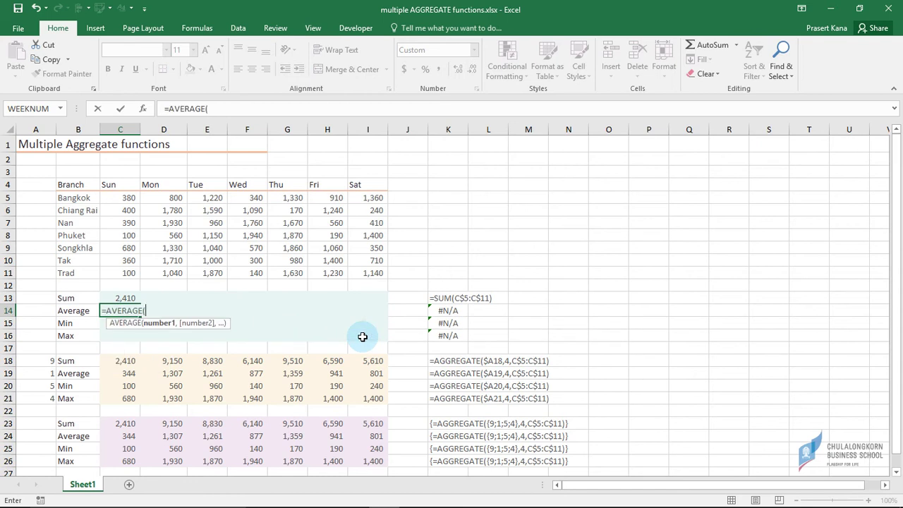
drag(120, 197, 118, 271)
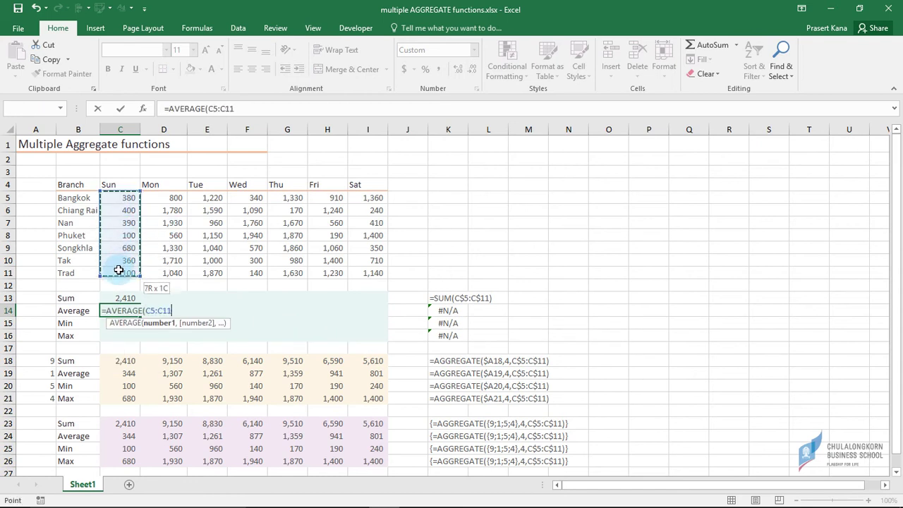
key(F4)
key(F4)
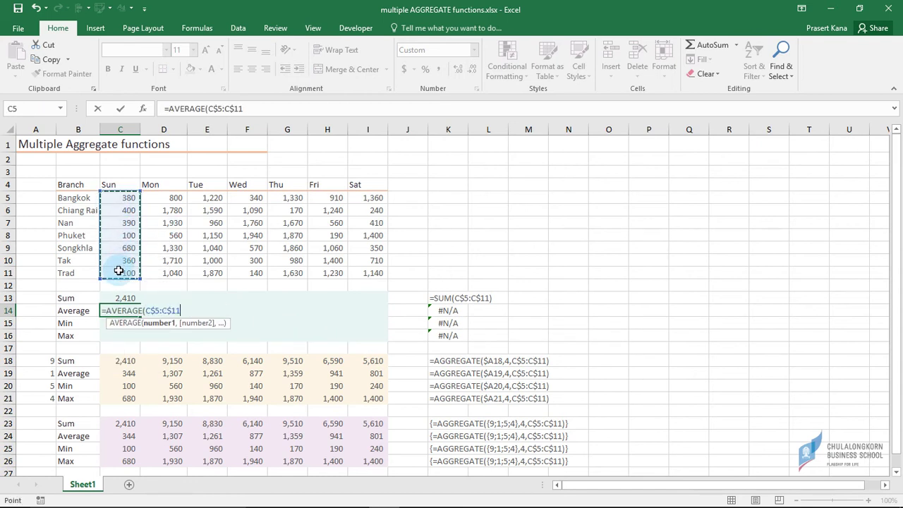
key(Return)
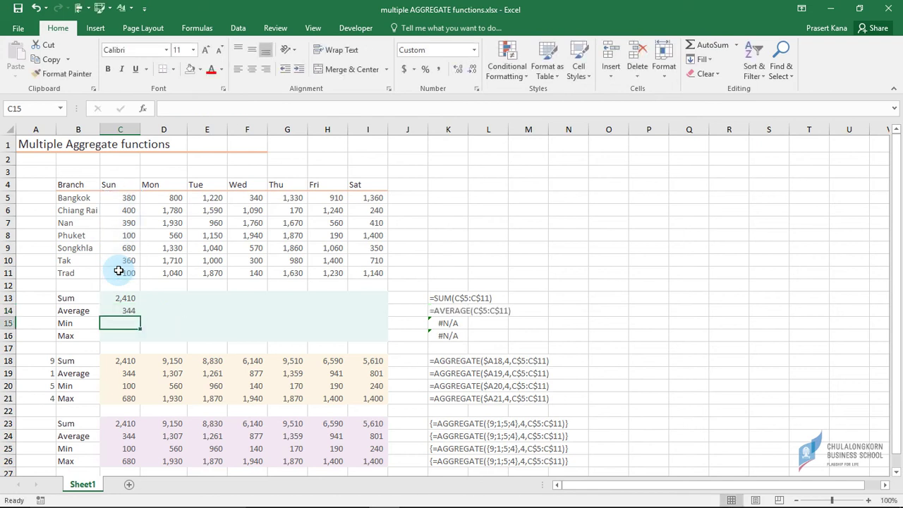
Reuse the Average formula text to enter =MIN(C$5:C$11) in C15.
key(Up)
key(F2)
key(shift+Home)
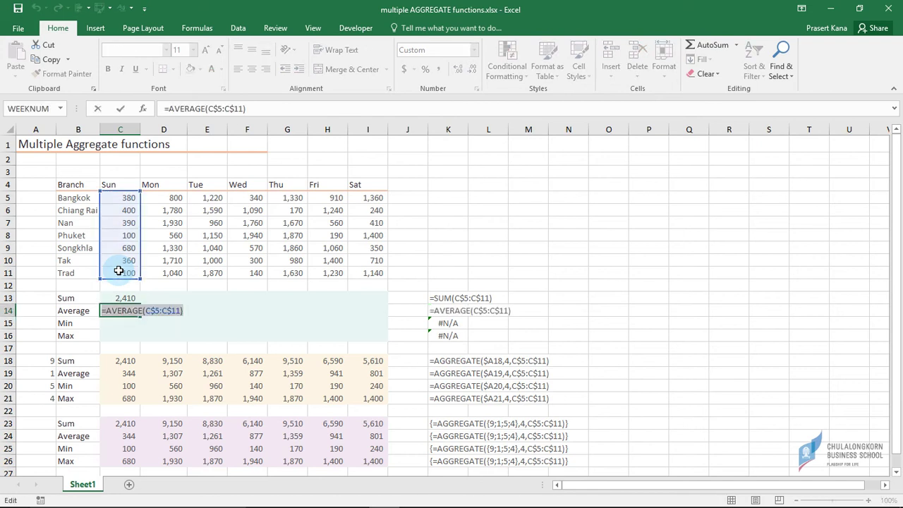
key(ctrl+c)
key(Escape)
key(Down)
key(F2)
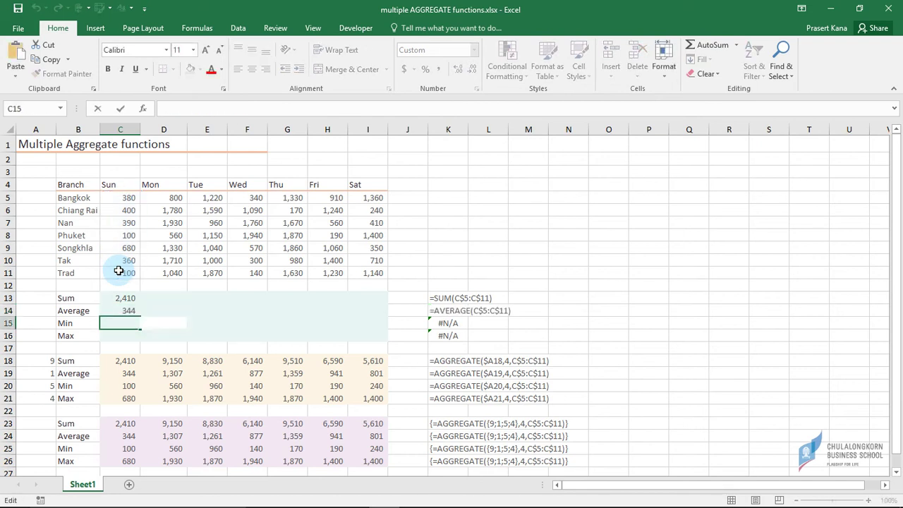
key(ctrl+v)
key(Home)
key(Right)
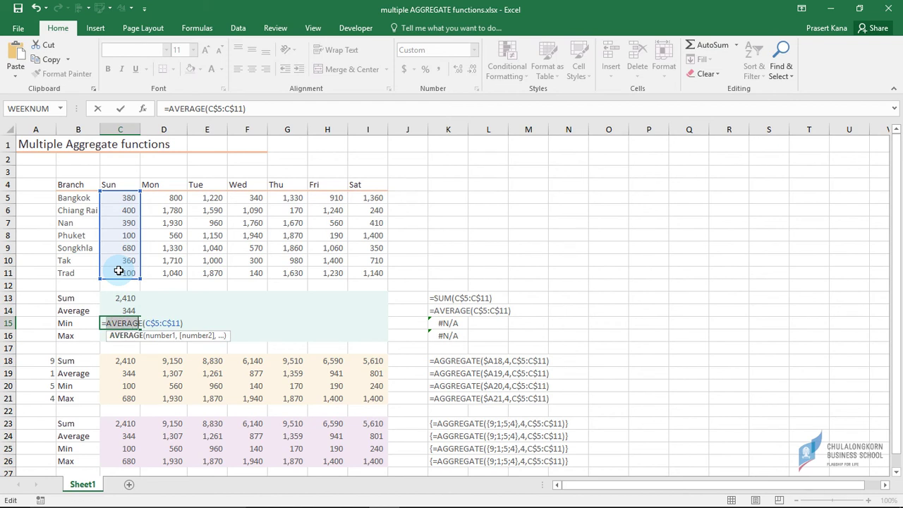
text(min)
key(Return)
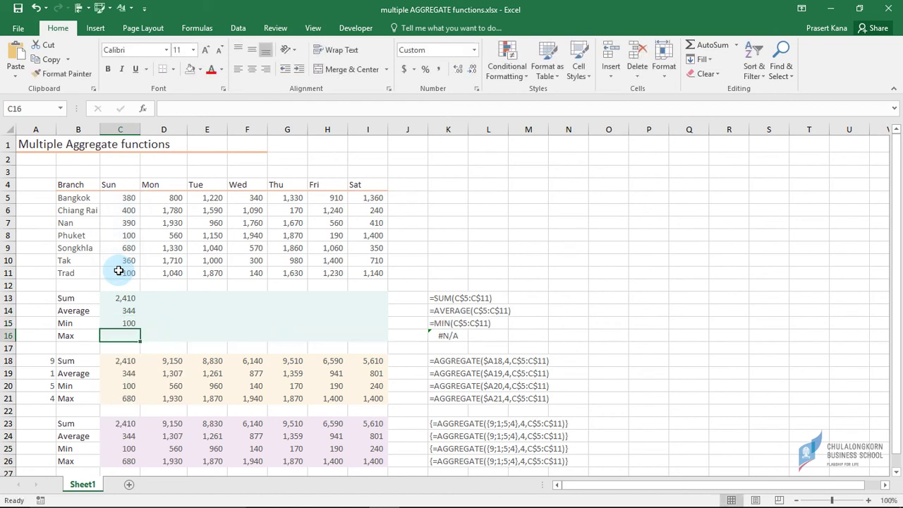
Enter =MAX(C$5:C$11) in C16 from the pasted formula text.
key(F2)
key(ctrl+v)
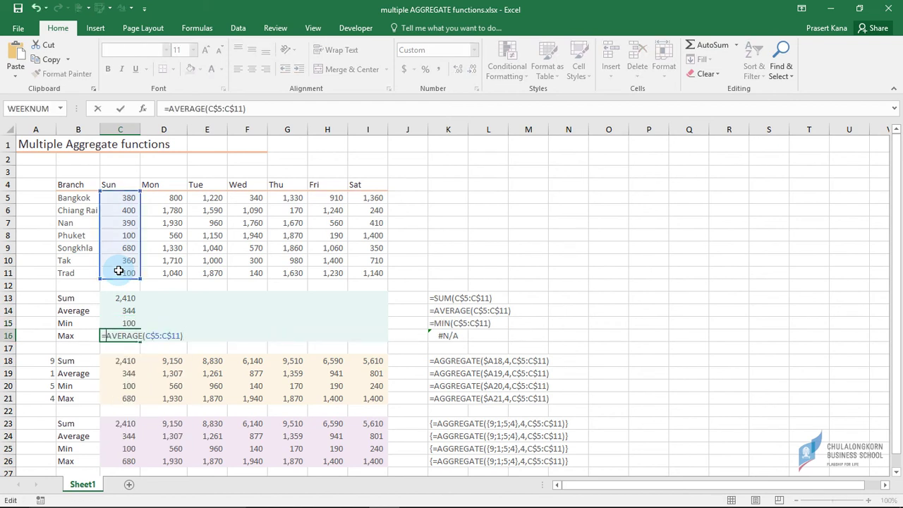
key(shift+Right)
key(shift+Right)
text(m)
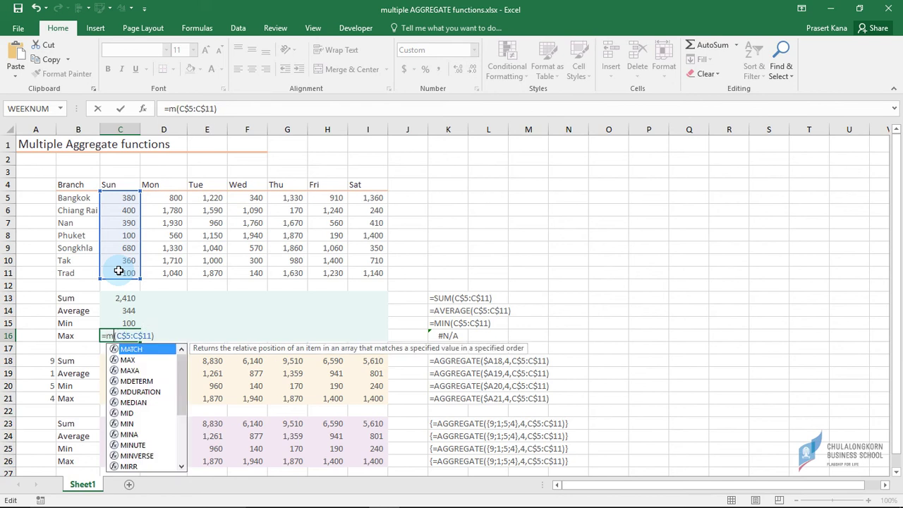
text(ax)
key(Return)
Fill the four summary formulas right across C13:I16 with Ctrl+R.
key(Up)
key(Up)
key(Up)
key(Up)
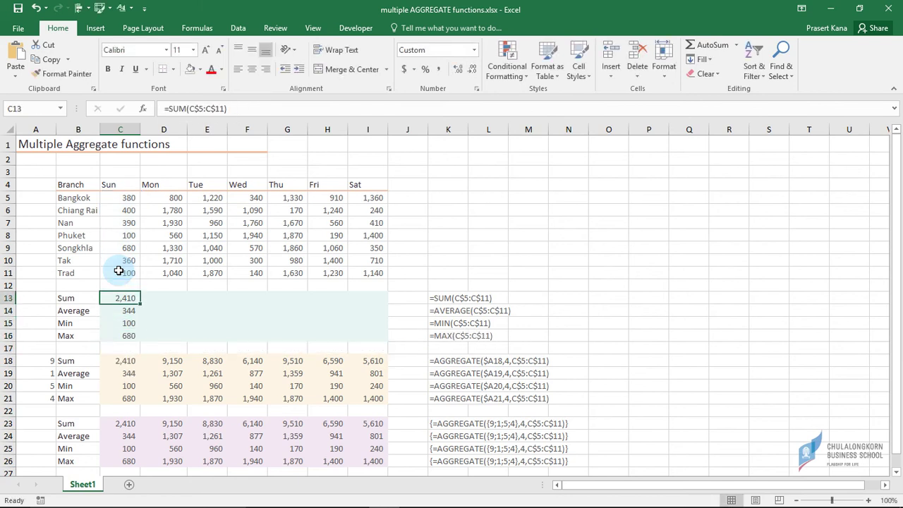
key(shift+Down)
key(shift+Down)
key(shift+Down)
key(shift+Right)
key(shift+Right)
key(shift+Right)
key(shift+Right)
key(shift+Right)
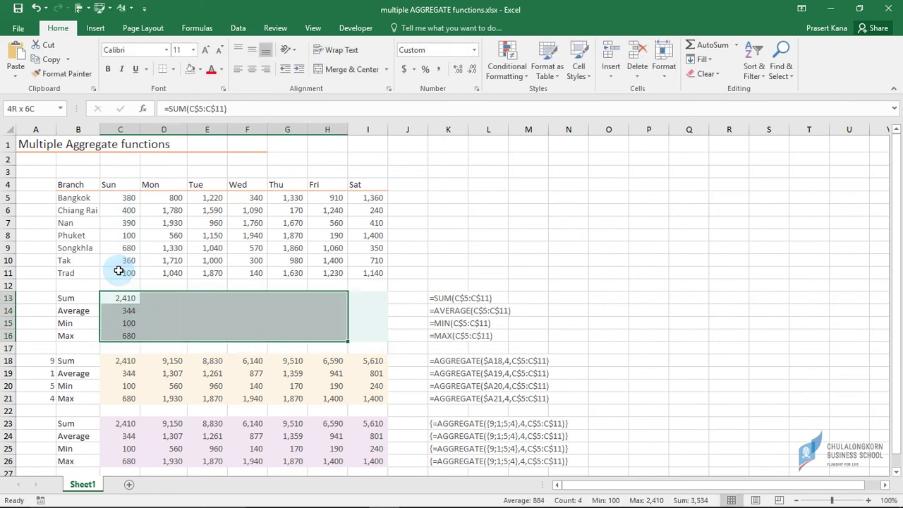
key(shift+Right)
key(ctrl+r)
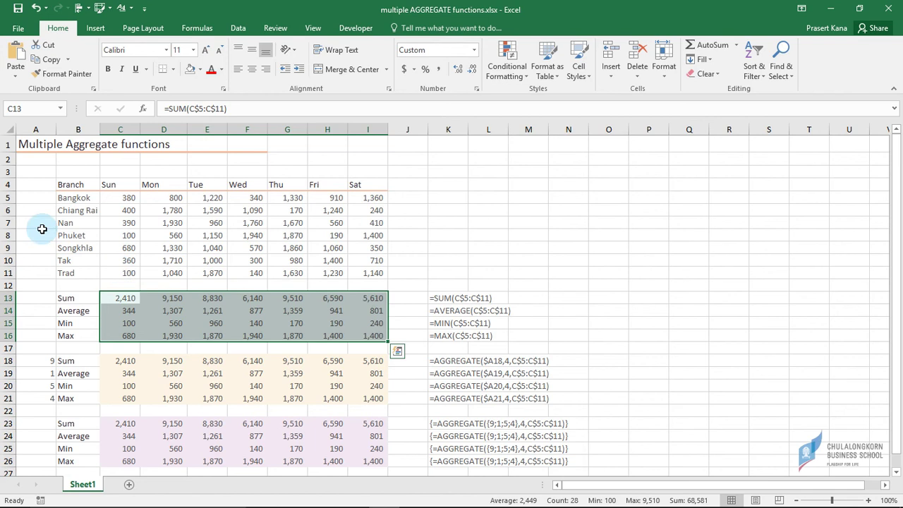
click(122, 297)
click(367, 335)
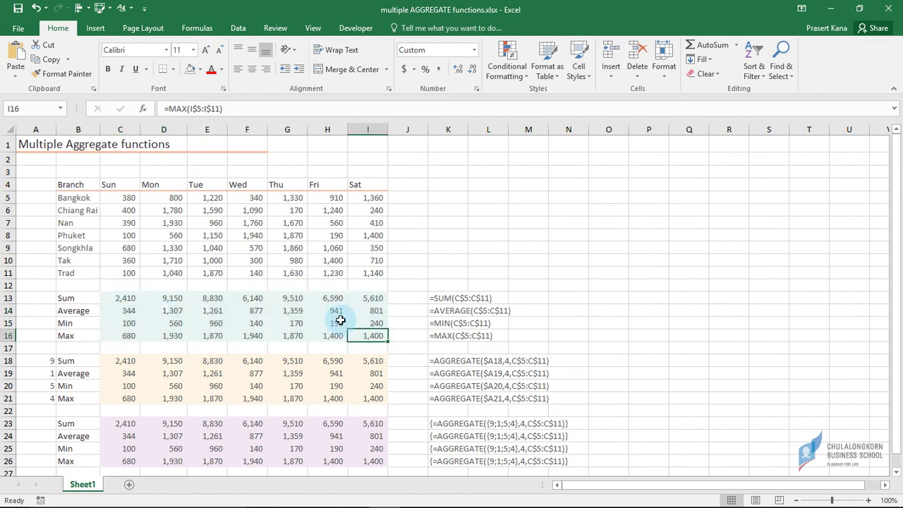
click(118, 360)
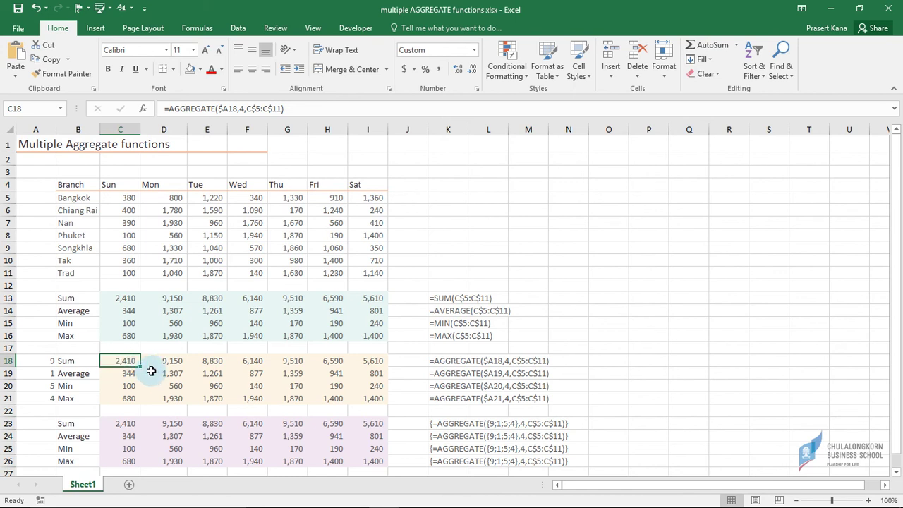
Clear the AGGREGATE results in C19:C21 and D18:I21, keeping C18.
drag(126, 373, 128, 397)
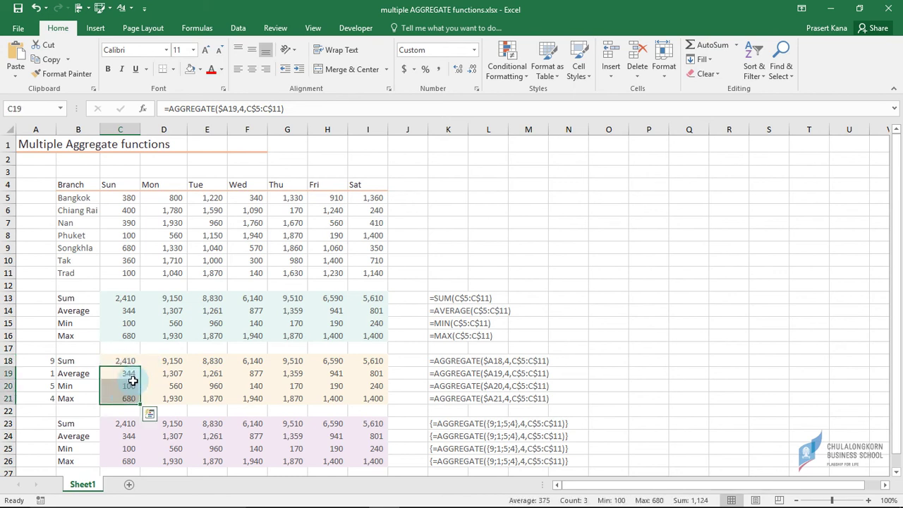
key(Delete)
key(Up)
key(Right)
key(shift+Down)
key(shift+Down)
key(shift+Down)
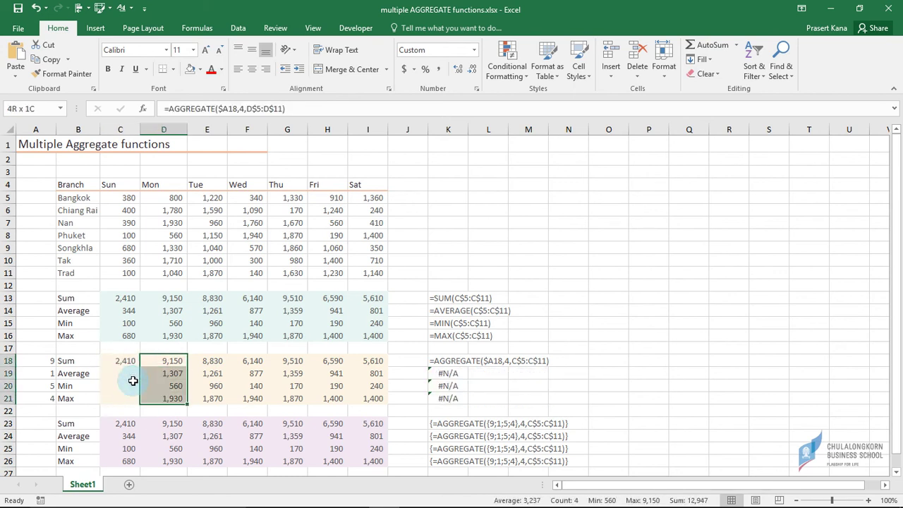
key(shift+Right)
key(shift+Right)
key(shift+Right)
key(shift+Right)
key(shift+Right)
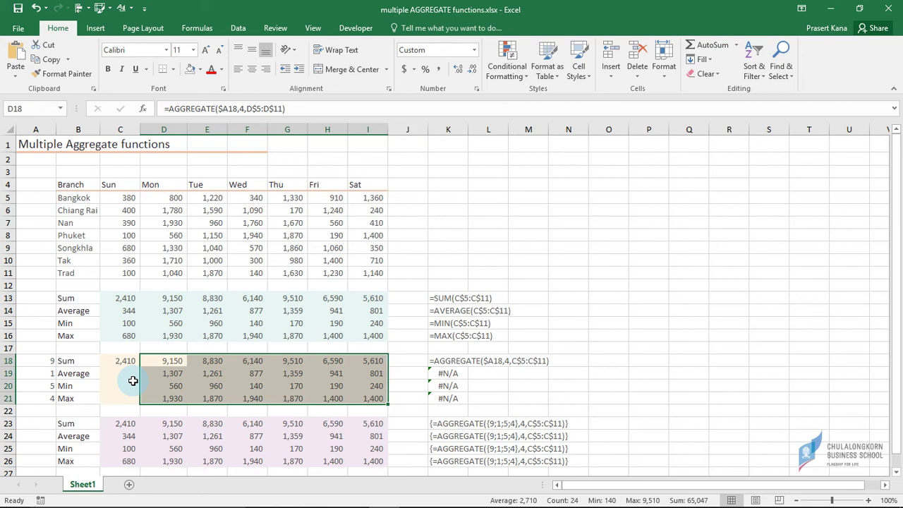
key(Delete)
Fill C18's formula down to C21 and compare it with the Sum and Average formulas.
key(Left)
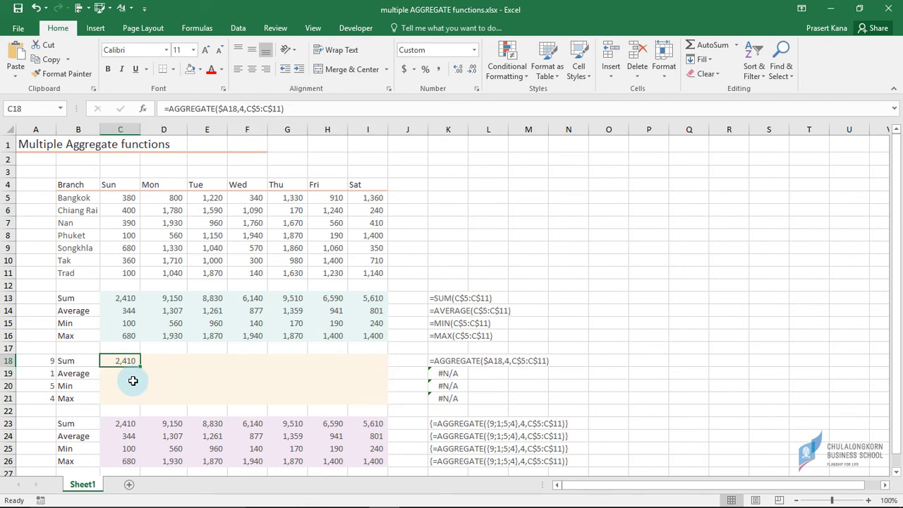
key(shift+Down)
key(shift+Down)
key(shift+Down)
key(ctrl+d)
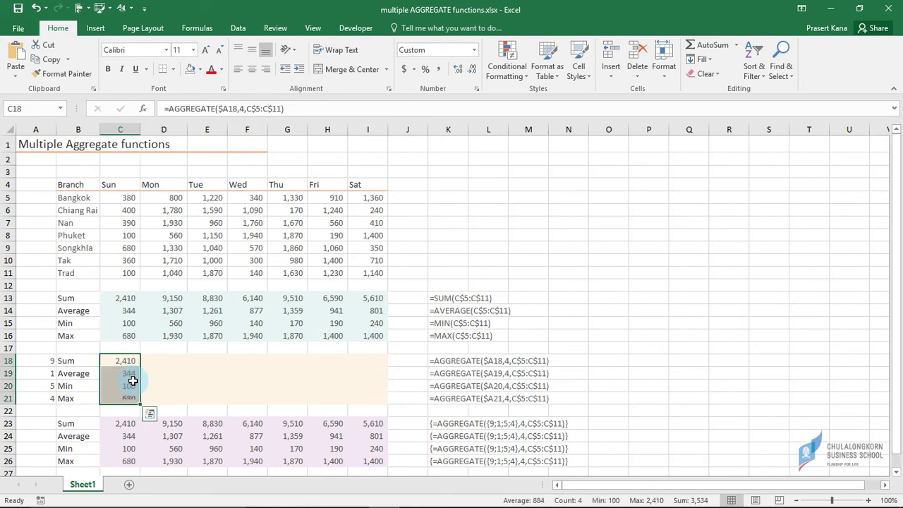
click(124, 361)
click(125, 298)
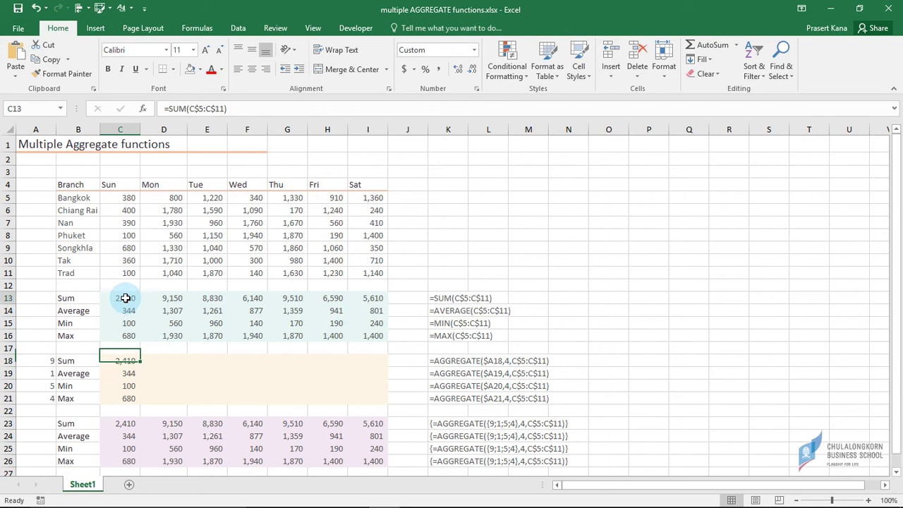
click(126, 311)
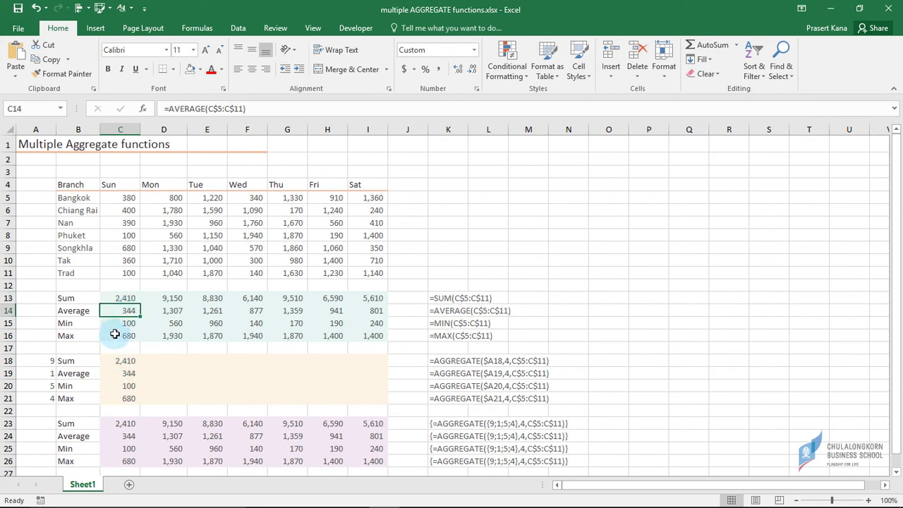
click(125, 373)
click(123, 360)
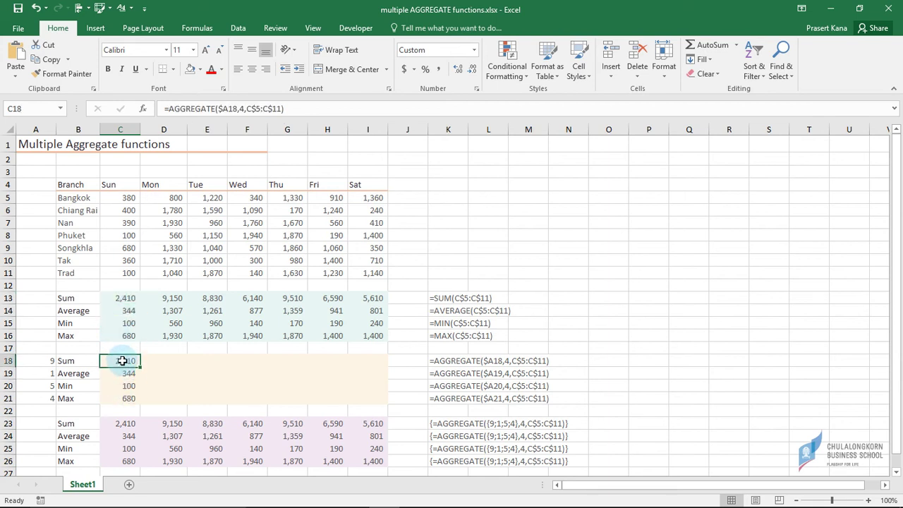
Fill C18:C21 right through column I and compare Monday's results with rows 13–14.
key(shift+Down)
key(shift+Down)
key(shift+Down)
key(shift+Right)
key(shift+Right)
key(shift+Right)
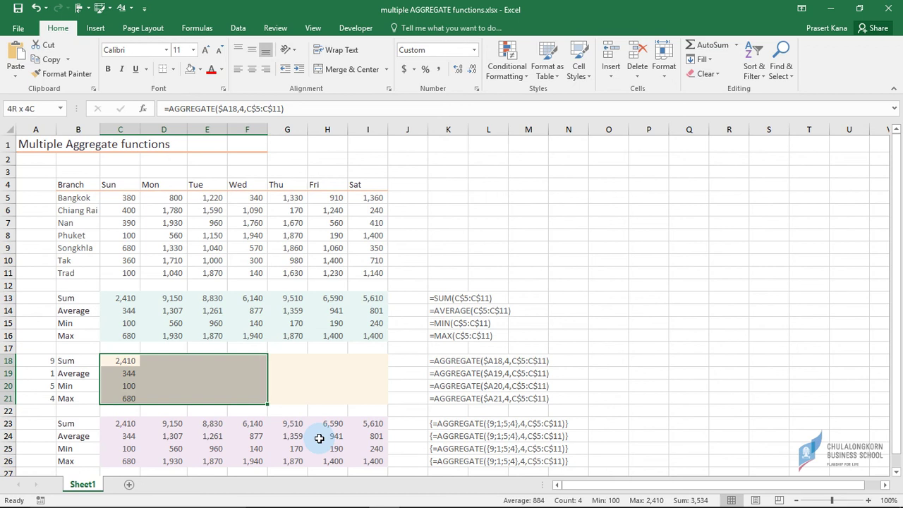
key(shift+Right)
key(shift+Right)
key(shift+Right)
key(ctrl+r)
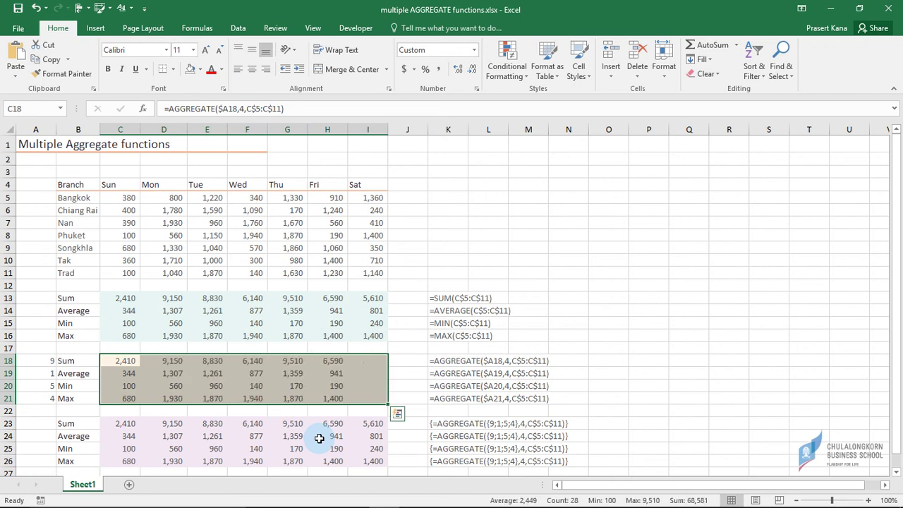
click(120, 360)
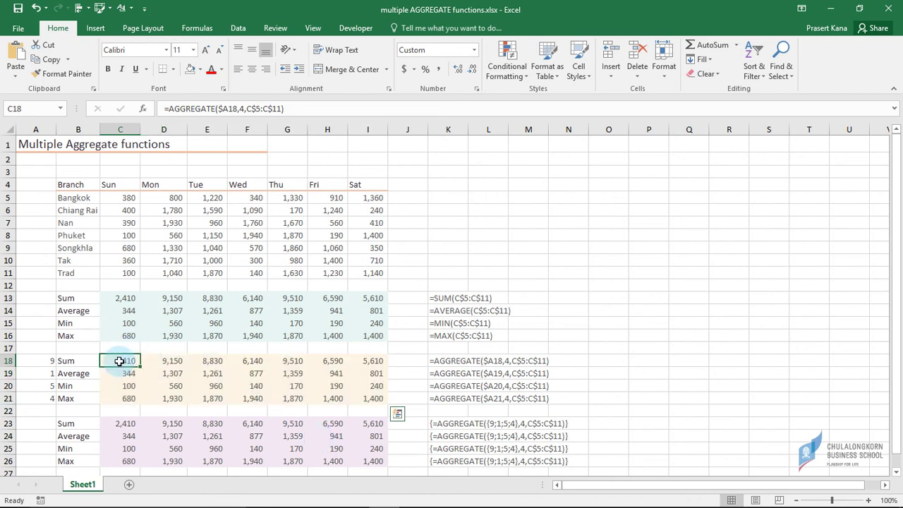
click(121, 298)
click(169, 298)
click(175, 359)
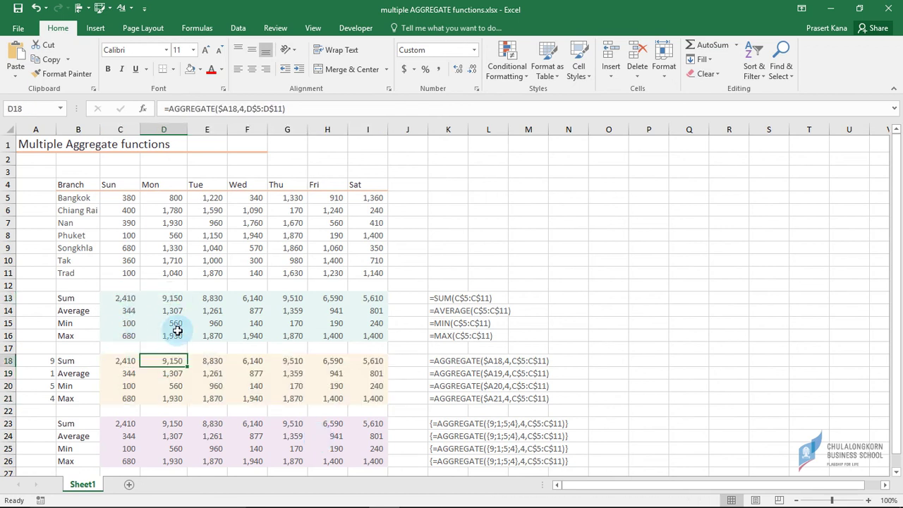
click(177, 312)
click(178, 372)
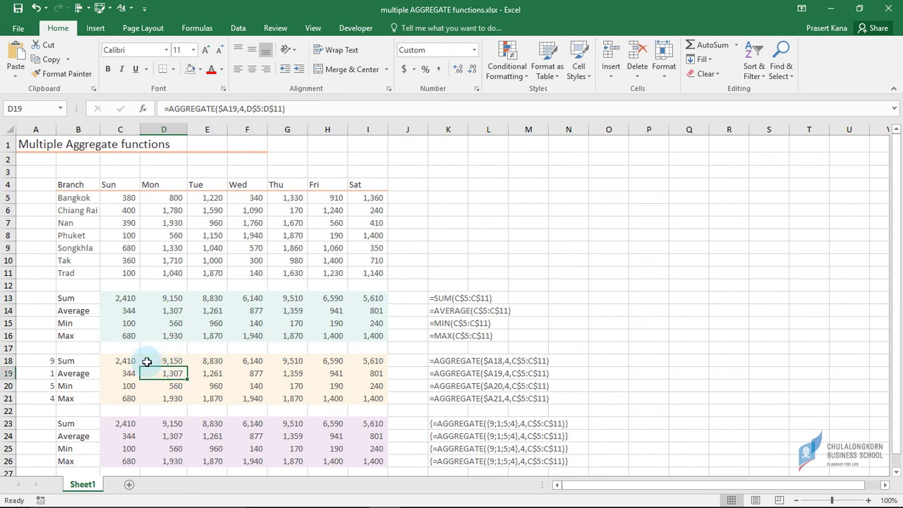
click(123, 360)
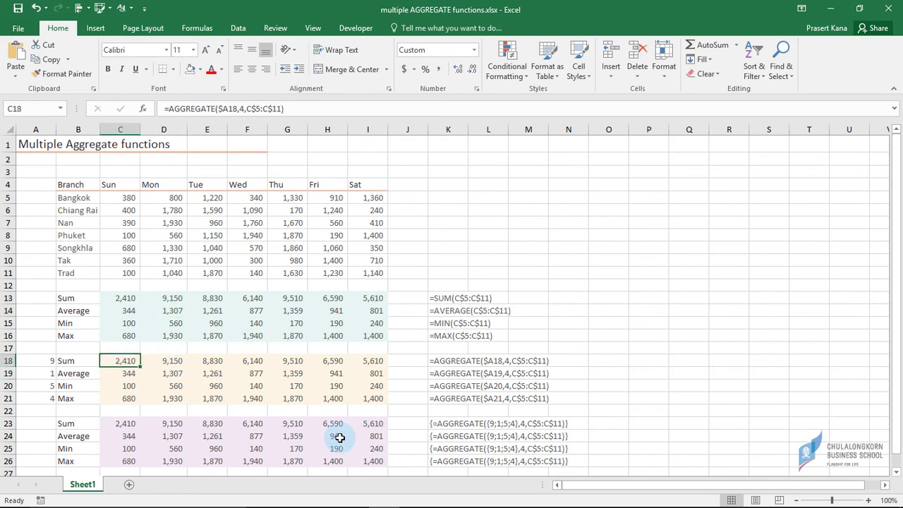
Clear all AGGREGATE results in C18:I21.
key(shift+Down)
key(shift+Down)
key(shift+Down)
key(shift+Right)
key(shift+Right)
key(shift+Right)
key(shift+Right)
key(shift+Right)
key(shift+Right)
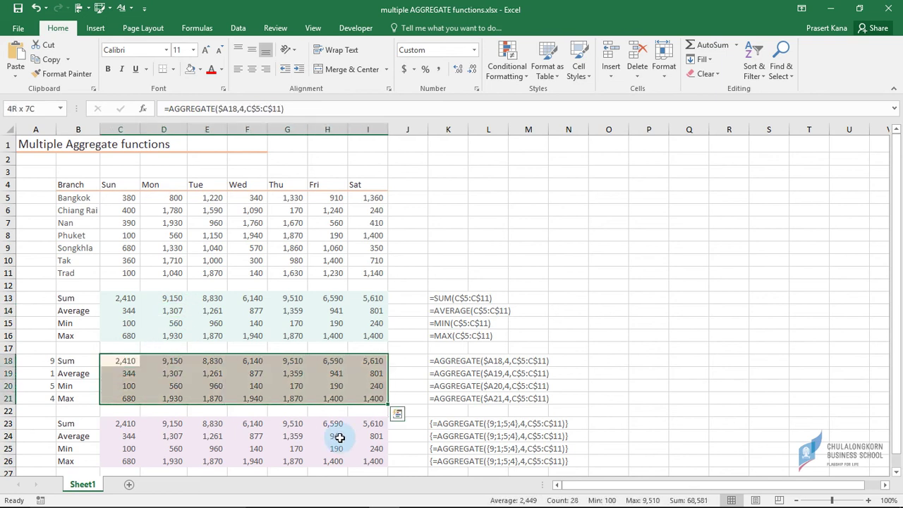
key(Delete)
Start an AGGREGATE formula in C18 with function number 9 (SUM).
key(Left)
key(Right)
text(=)
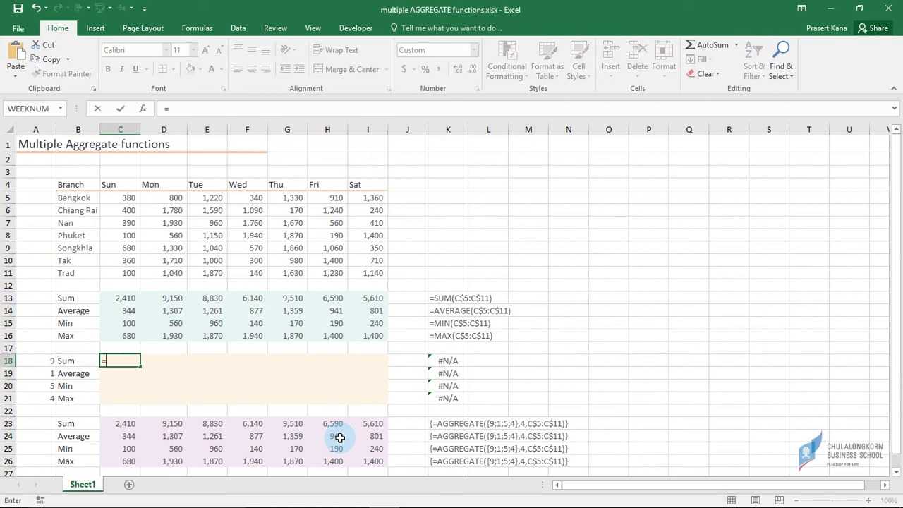
text(ag)
key(Tab)
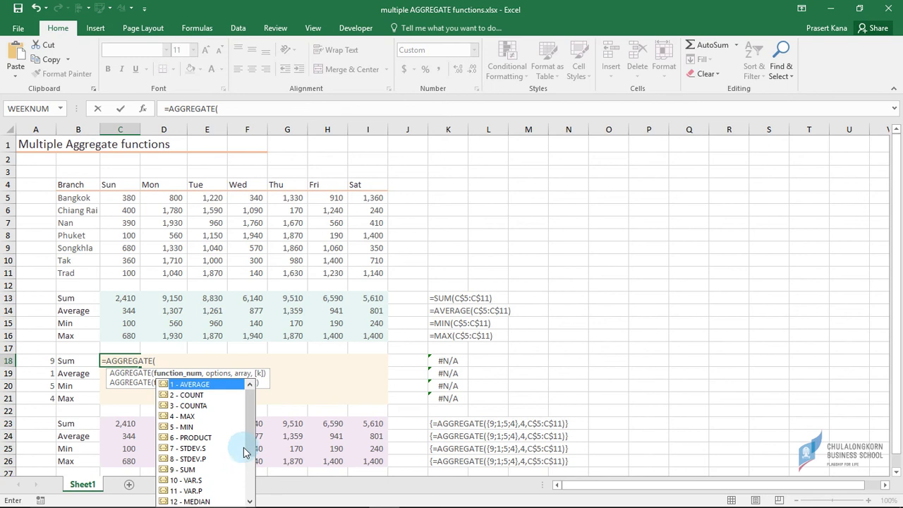
drag(251, 436, 251, 471)
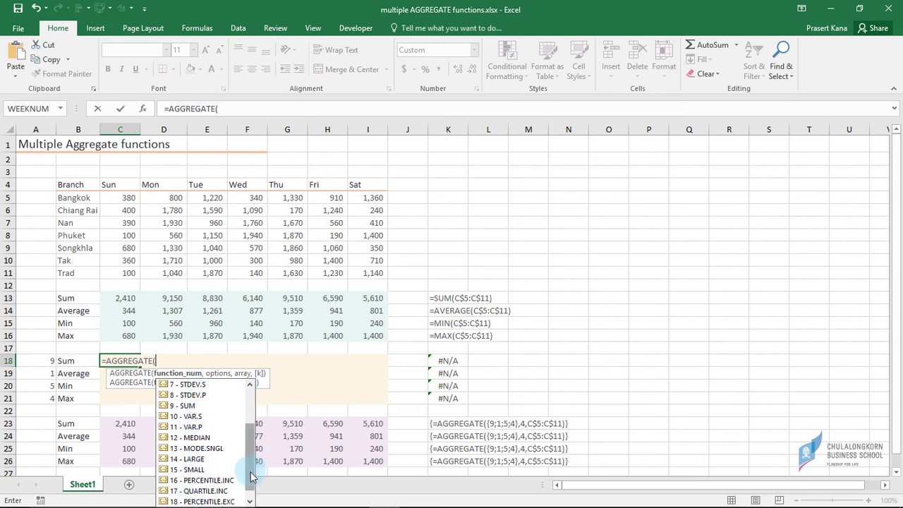
mouse_move(252, 477)
mouse_down()
mouse_move(251, 491)
mouse_move(248, 387)
mouse_up()
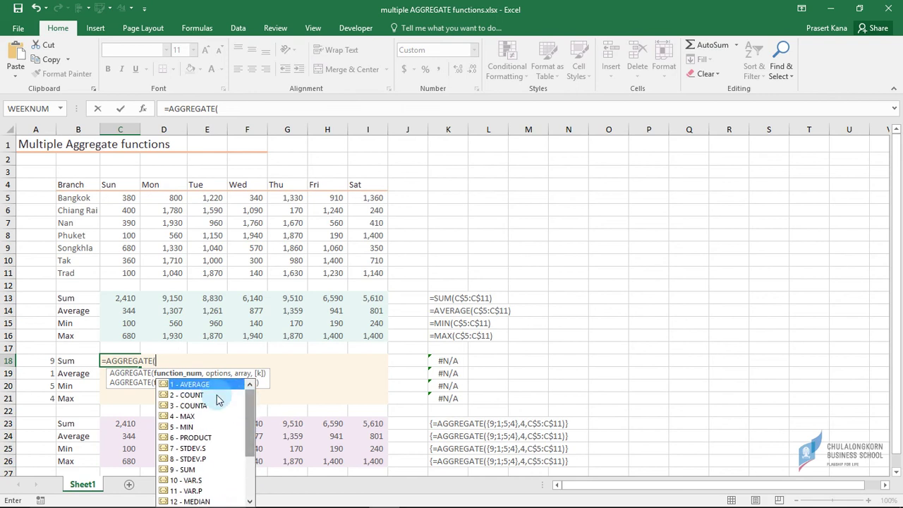
click(141, 361)
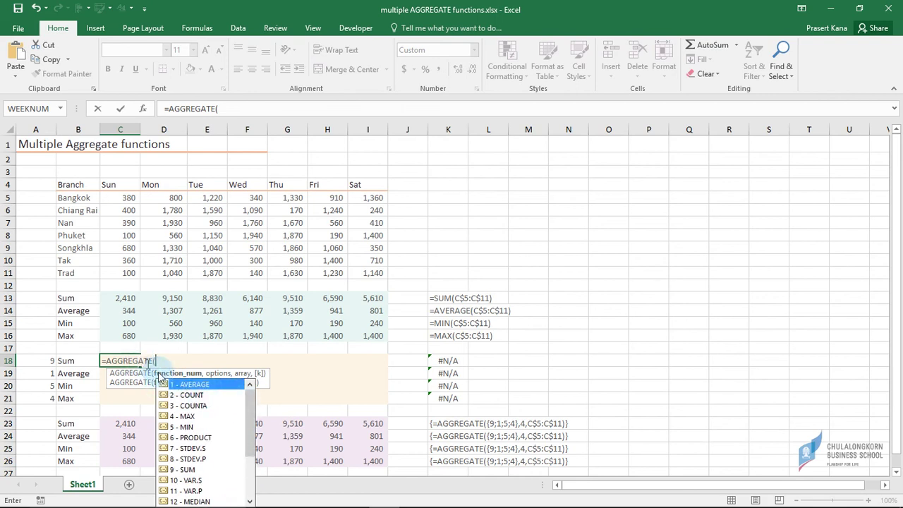
click(168, 470)
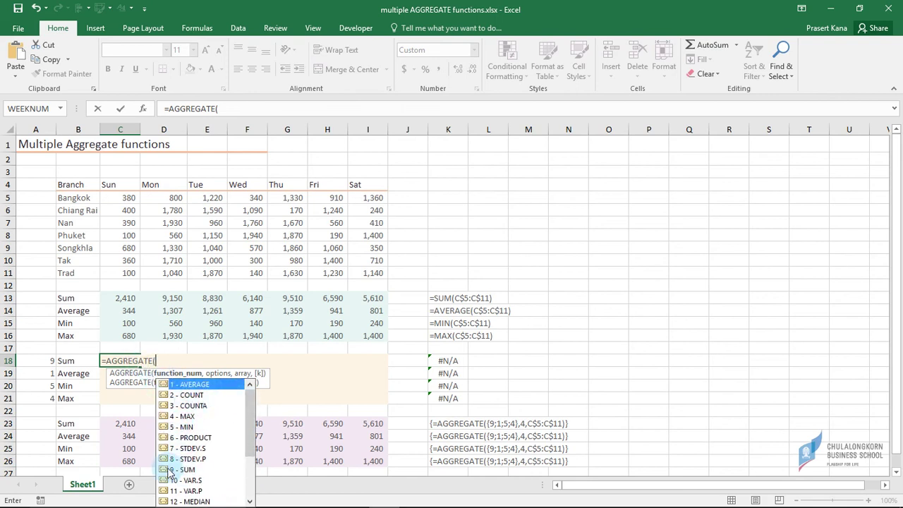
double_click(181, 471)
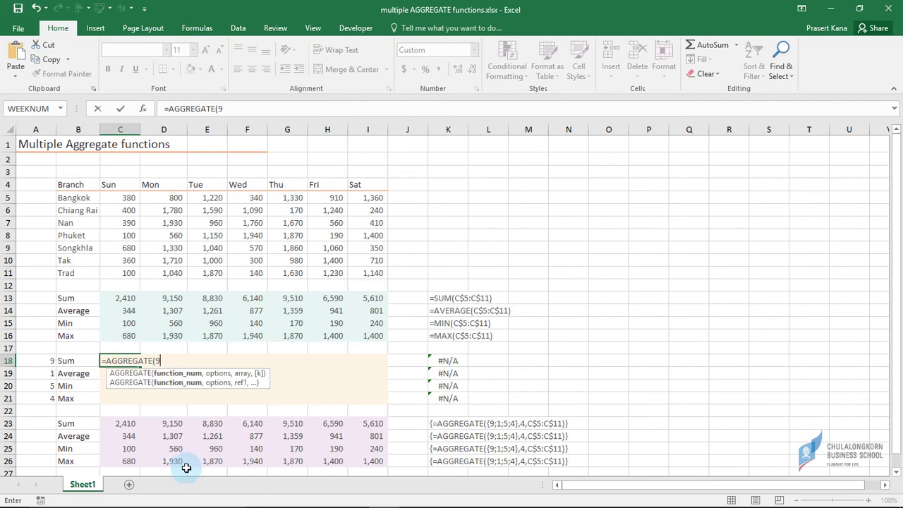
Add option 4 (ignore nothing) and range C$5:C$11, then commit the formula.
text(,)
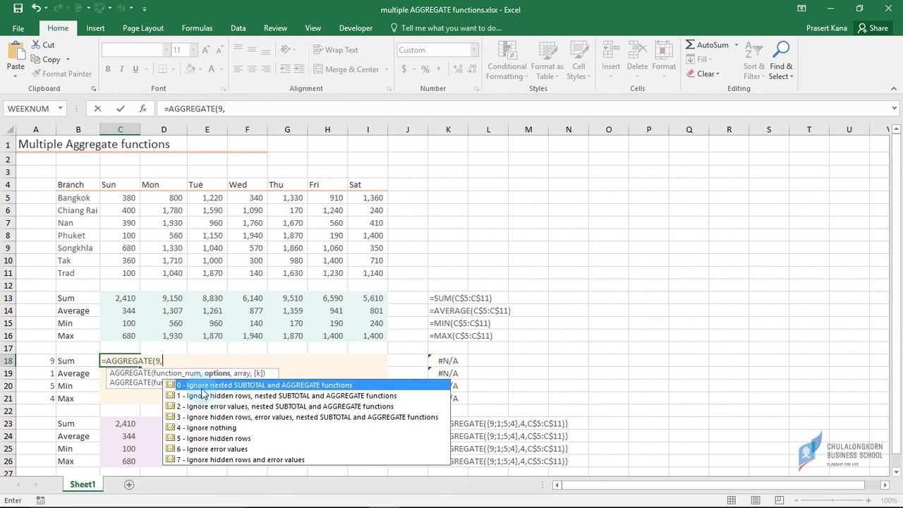
click(192, 428)
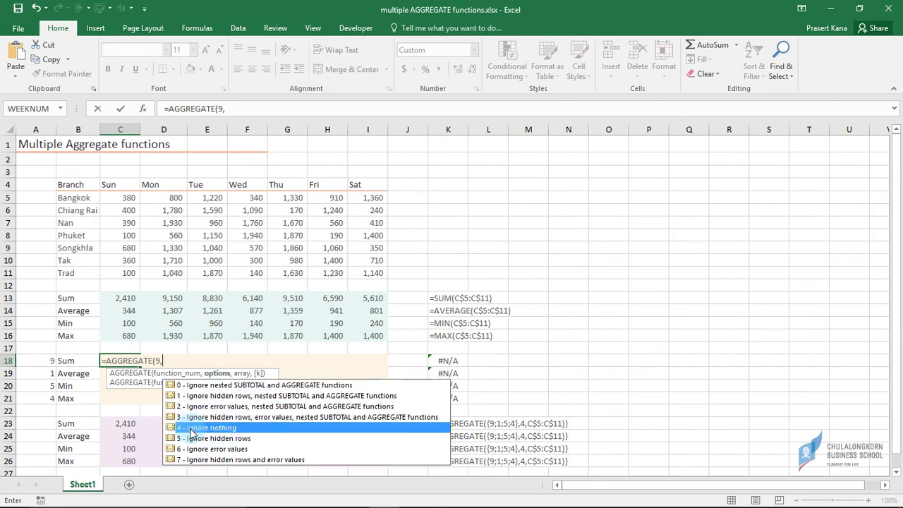
double_click(209, 432)
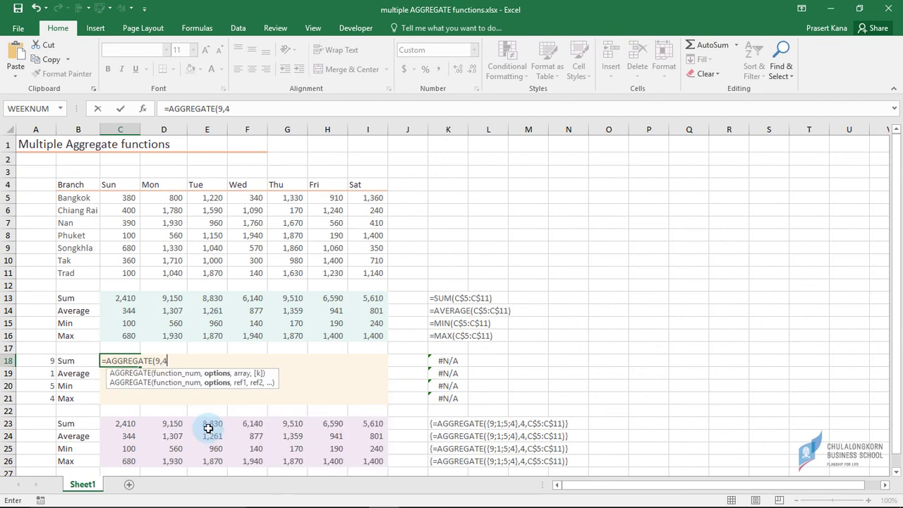
text(,)
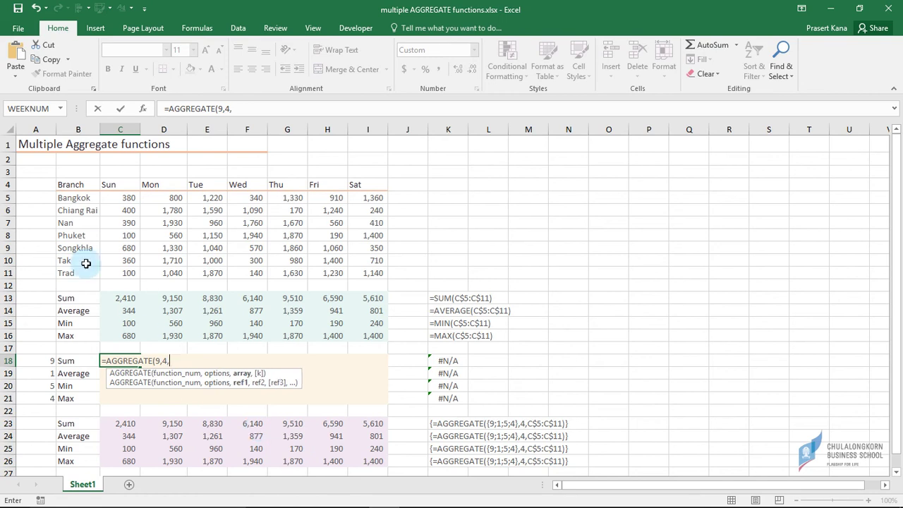
drag(121, 203, 121, 269)
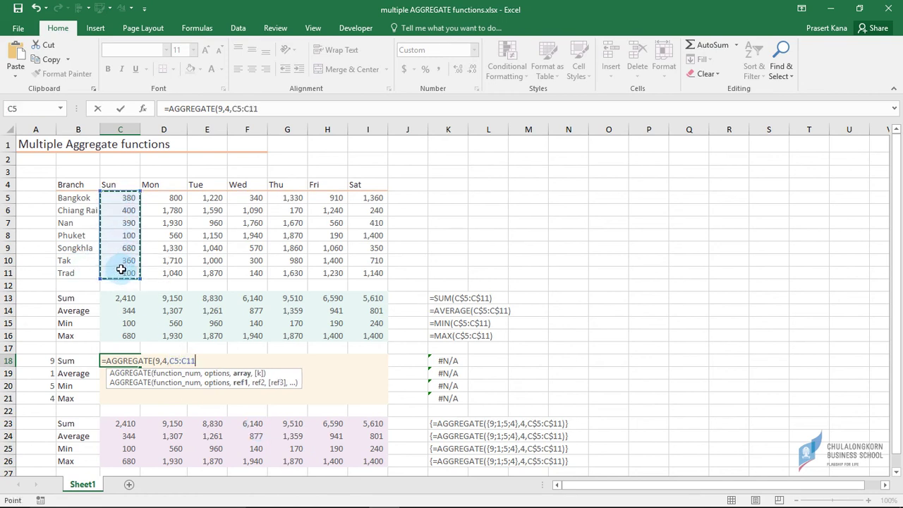
key(F4)
key(F4)
key(Return)
key(Up)
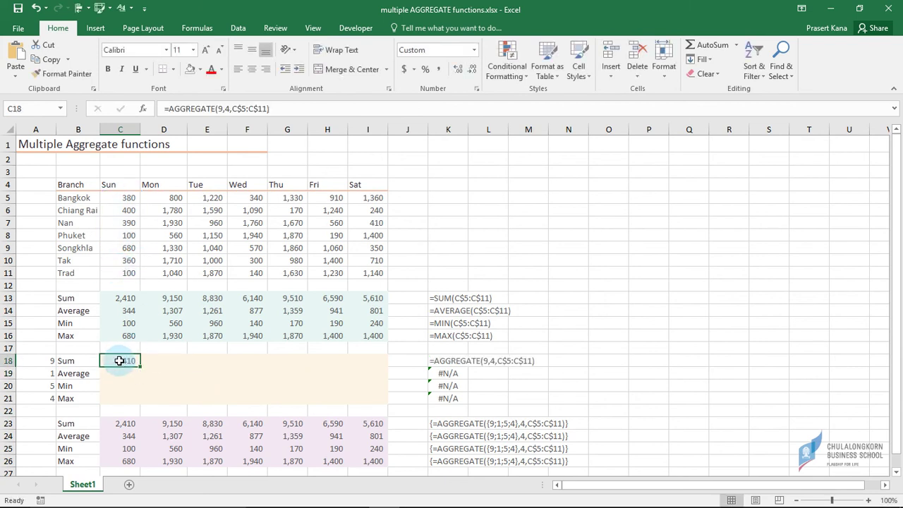
Copy C18's AGGREGATE sum across to I18 and compare it with the SUM row.
click(120, 297)
click(124, 360)
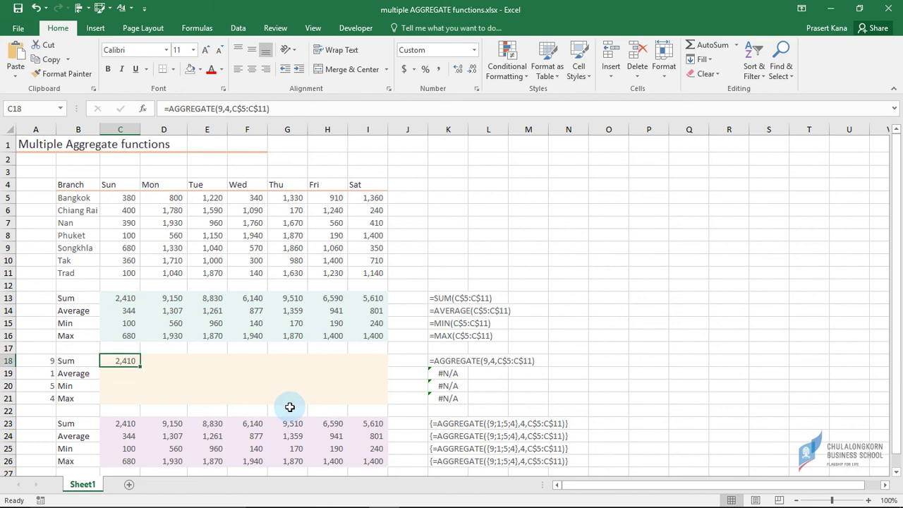
drag(141, 366, 387, 363)
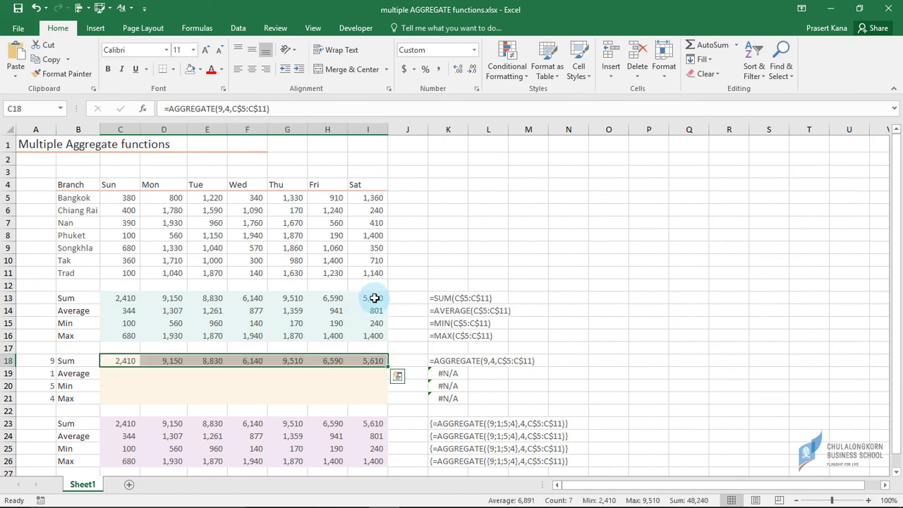
click(376, 298)
click(369, 360)
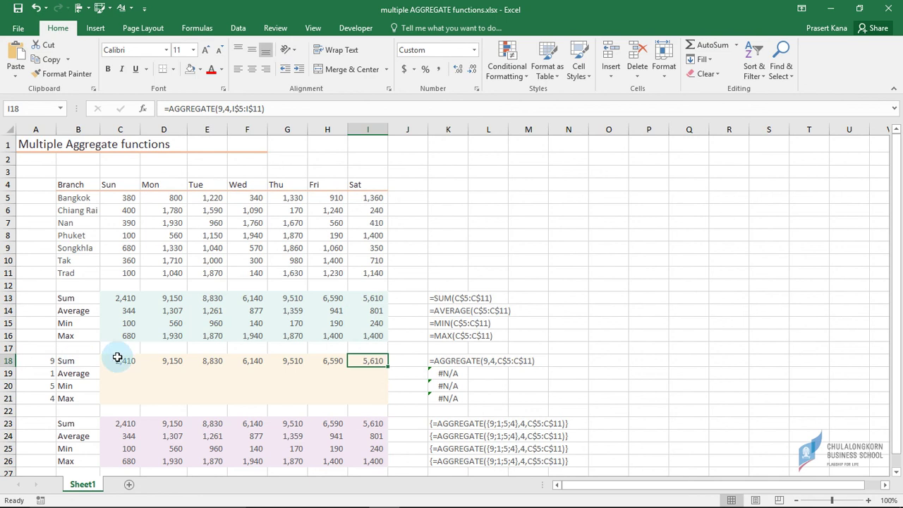
click(119, 363)
View C18's argument hints, then begin =AGGREGATE( in C19.
key(F2)
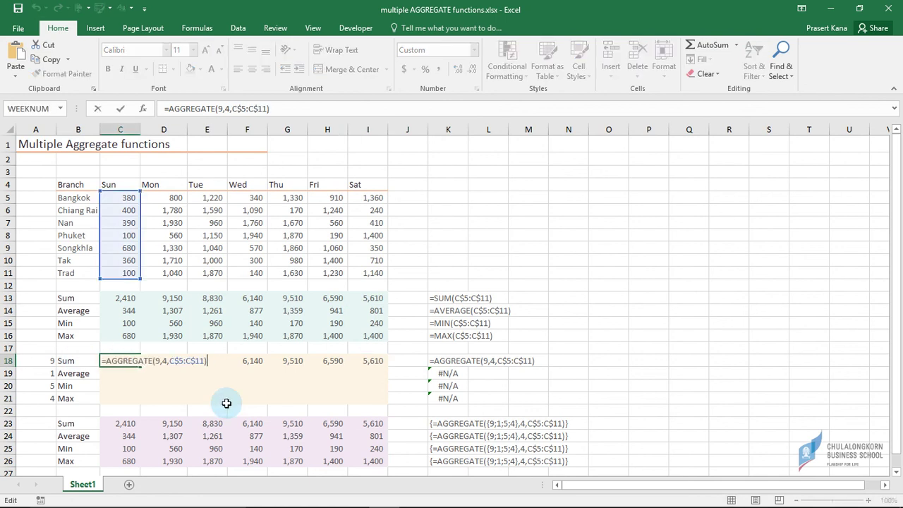
click(156, 360)
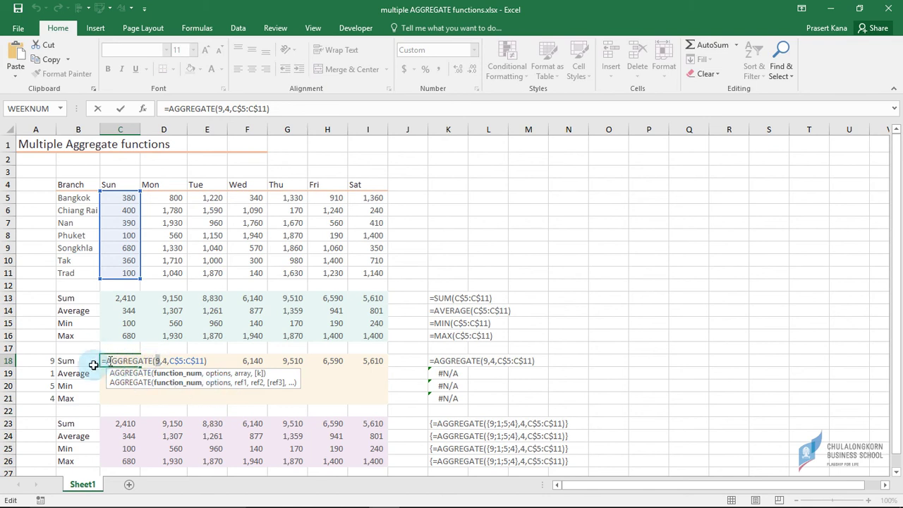
click(117, 373)
text(=)
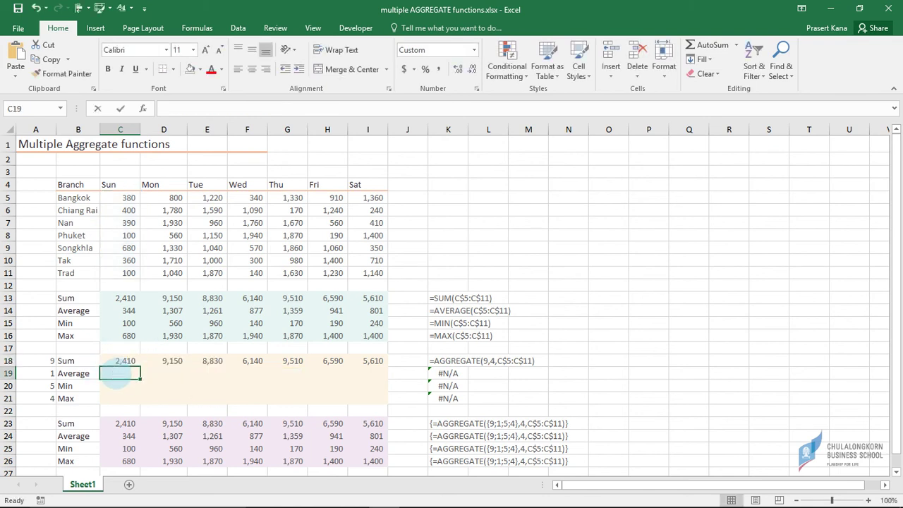
text(agg)
key(Tab)
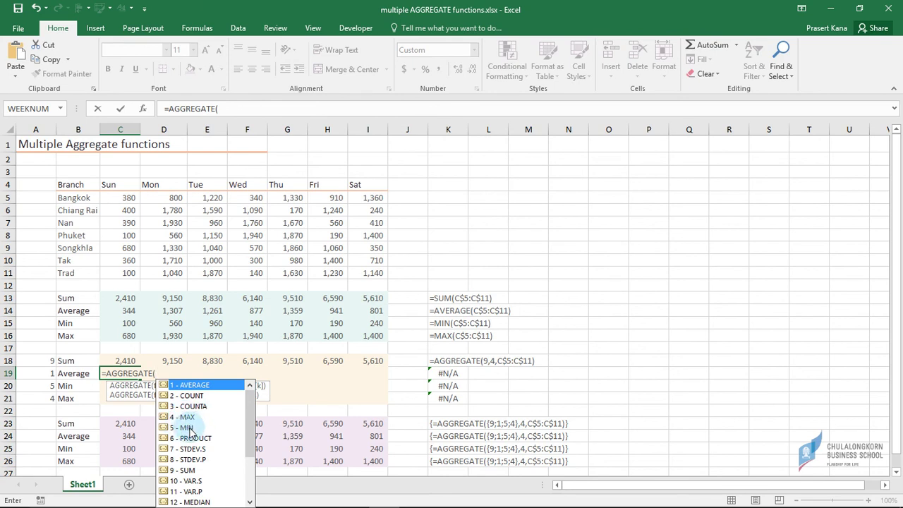
Abandon the C19 formula and review the function numbers 9, 1, 5, 4 in A18:A21.
key(Escape)
key(Escape)
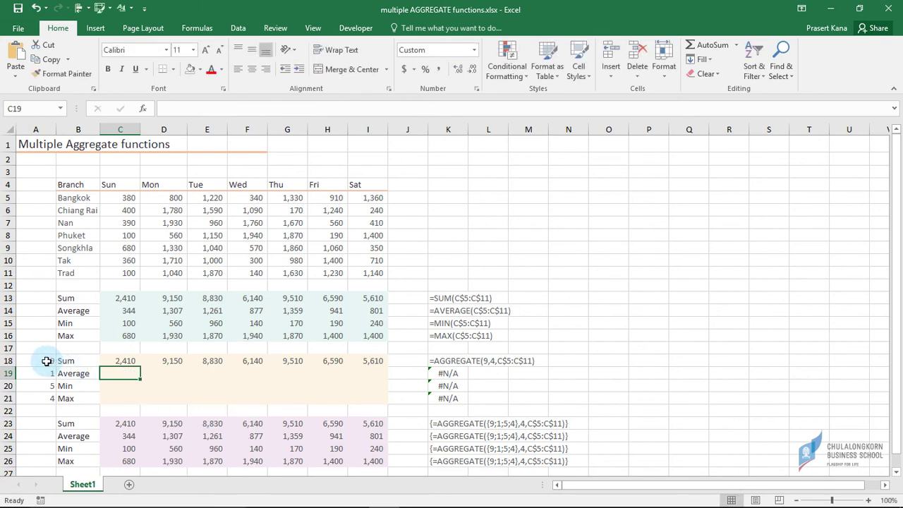
click(47, 361)
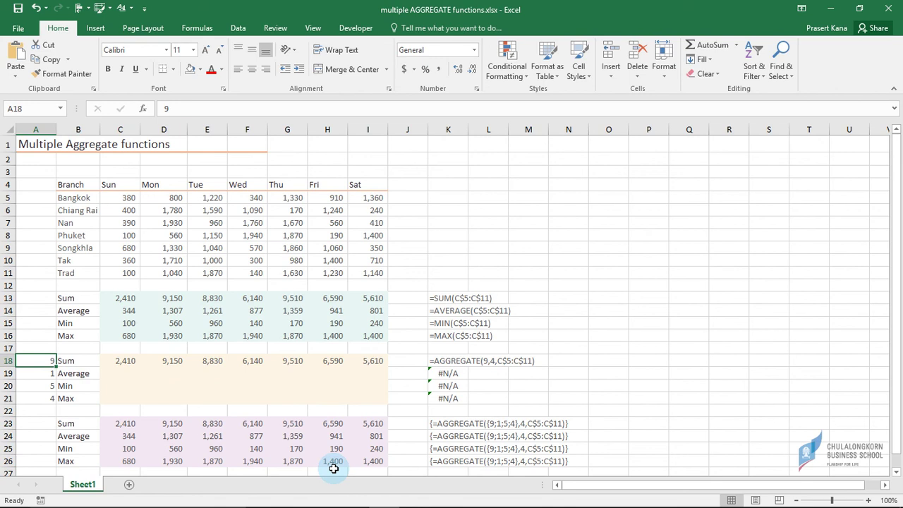
key(shift+Down)
key(shift+Down)
key(shift+Down)
key(Up)
key(Down)
key(Down)
key(Down)
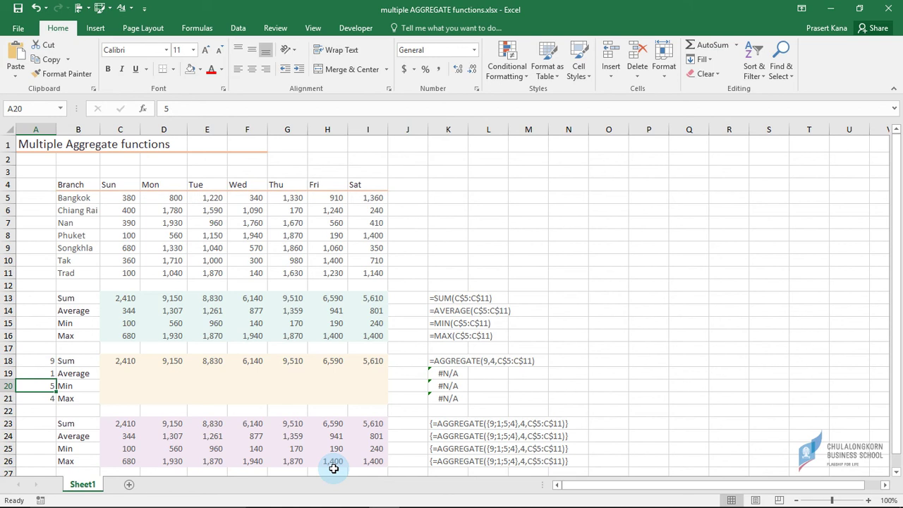
key(Down)
key(Up)
key(Up)
key(Up)
key(Right)
Replace the fixed 9 in C18 with $A18, giving =AGGREGATE($A18,4,C$5:C$11).
key(Right)
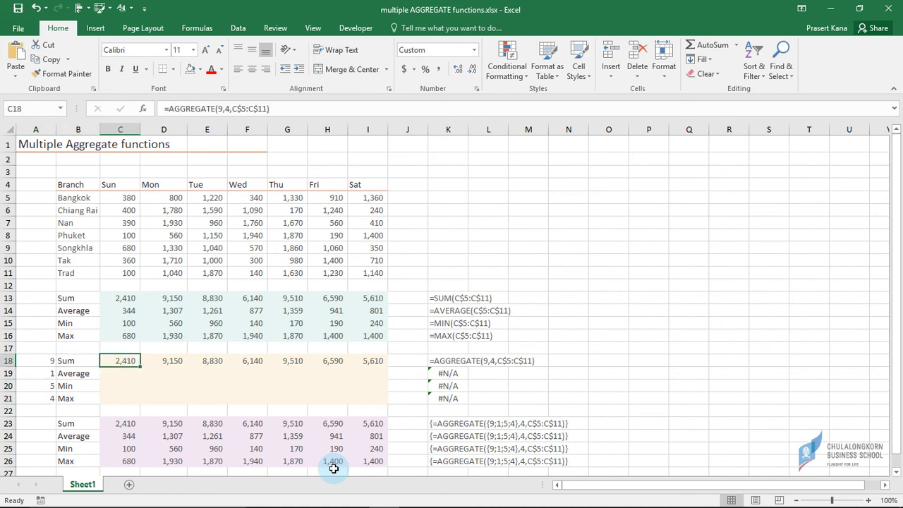
key(F2)
key(Right)
key(Right)
key(Right)
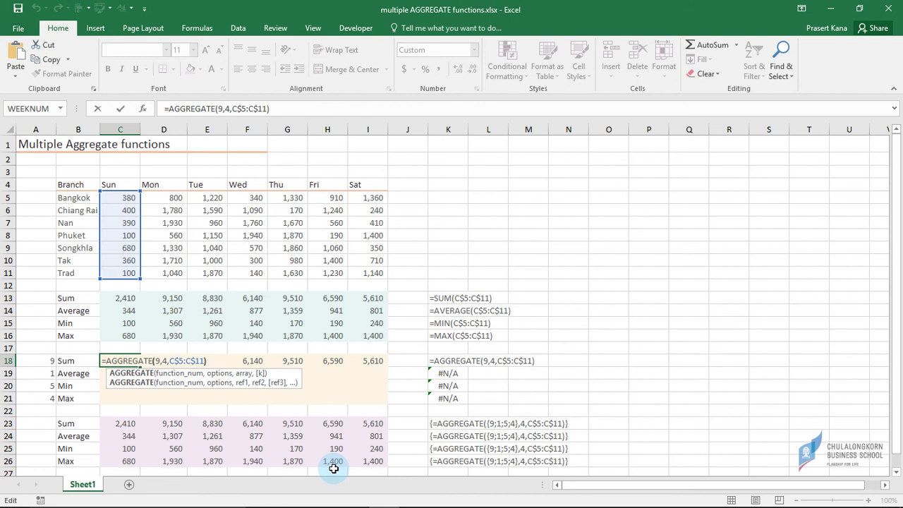
key(Right)
key(Right)
key(Delete)
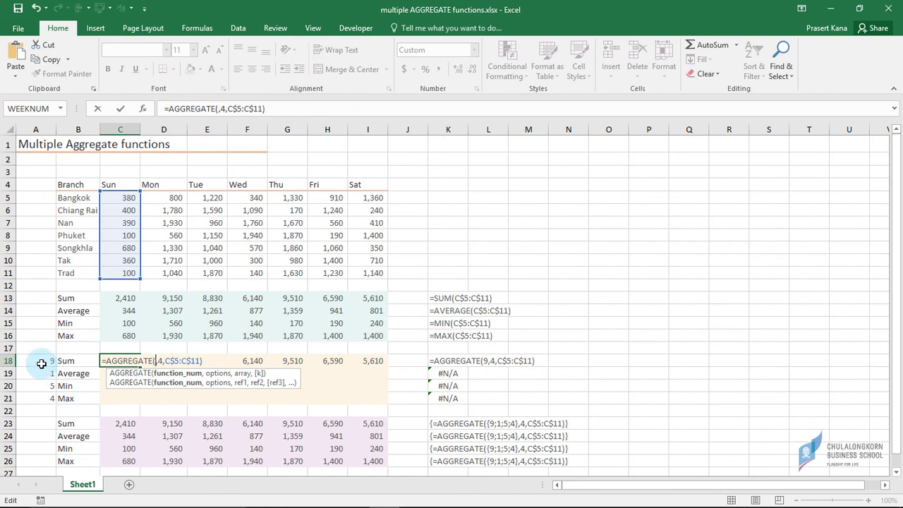
click(42, 364)
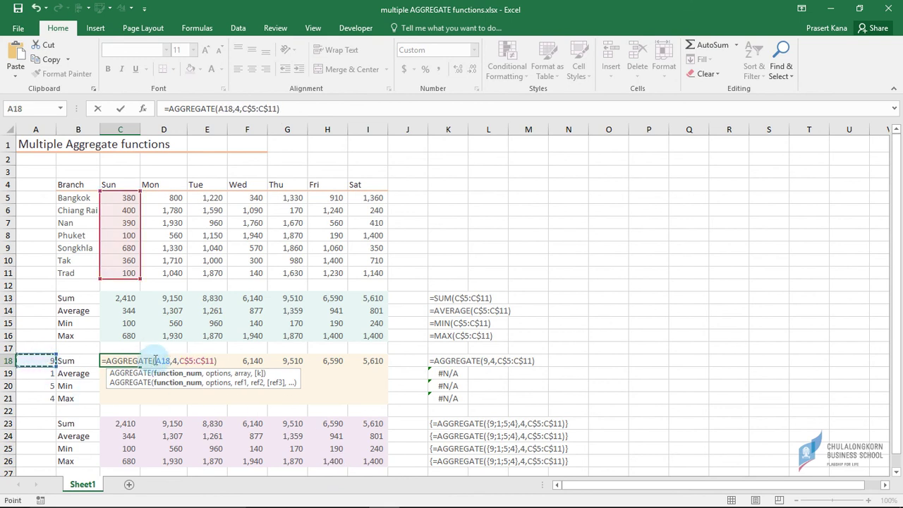
click(155, 360)
text($)
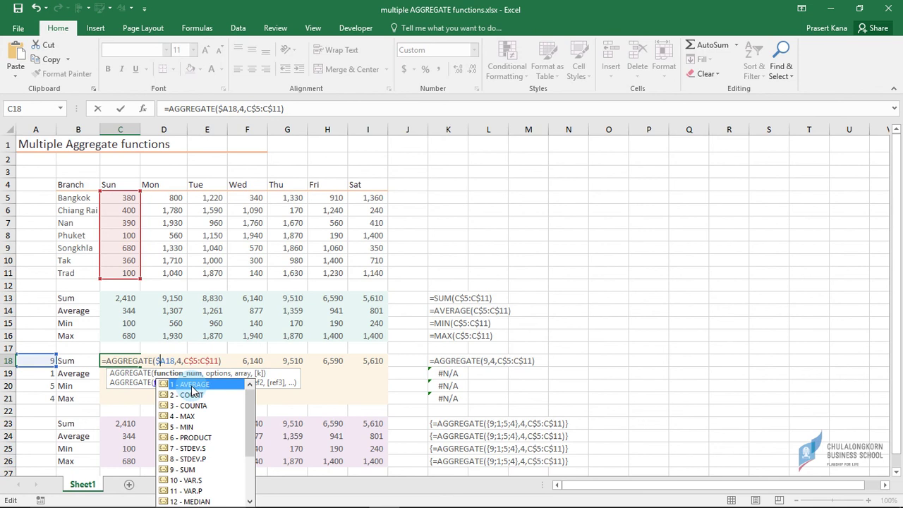
key(Return)
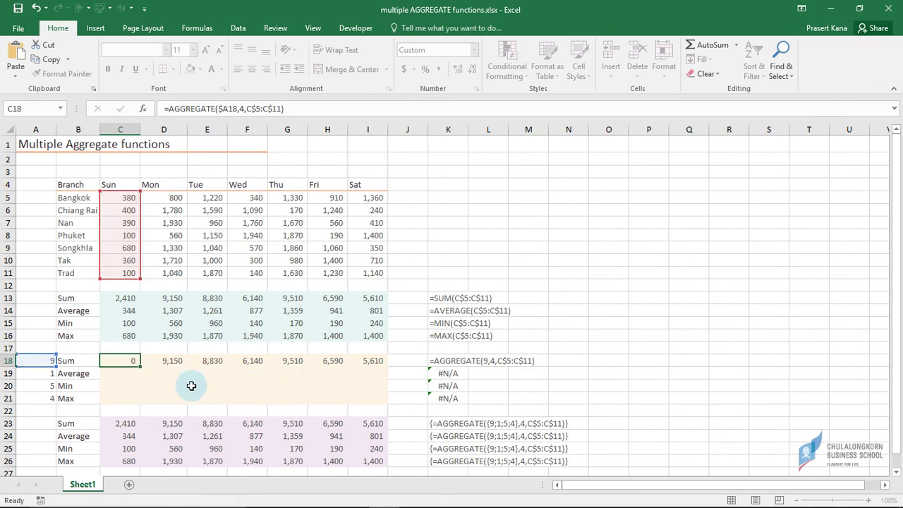
key(Up)
key(shift+Right)
key(shift+Right)
key(shift+Right)
key(shift+Right)
key(shift+Right)
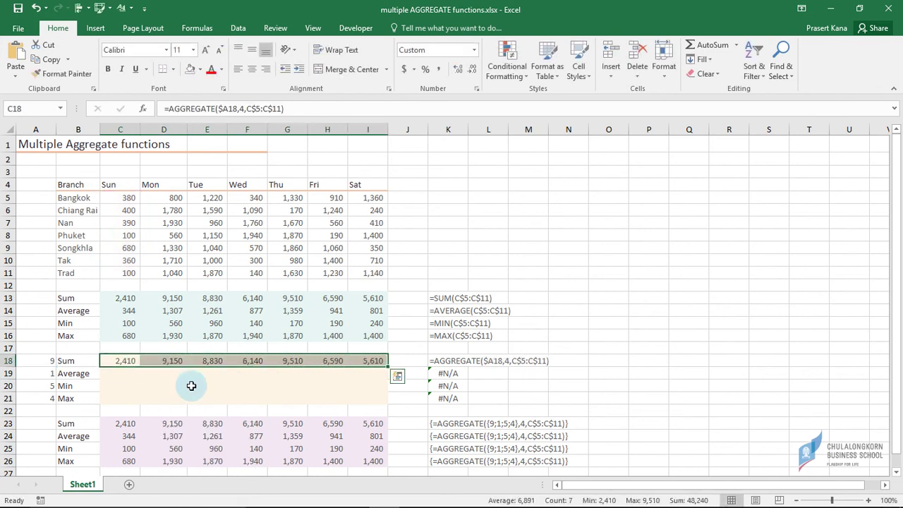
Fill the row 18 AGGREGATE formulas down through row 21.
key(shift+Down)
key(shift+Down)
key(shift+Down)
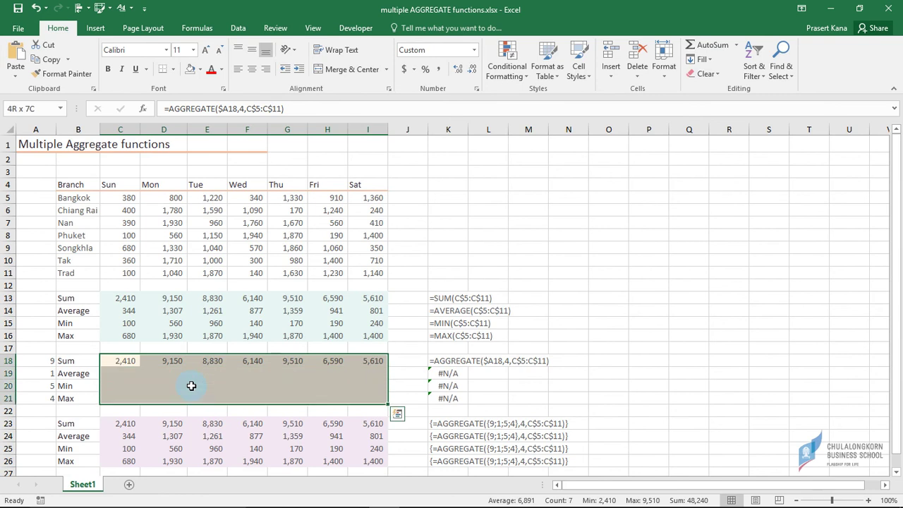
key(ctrl+d)
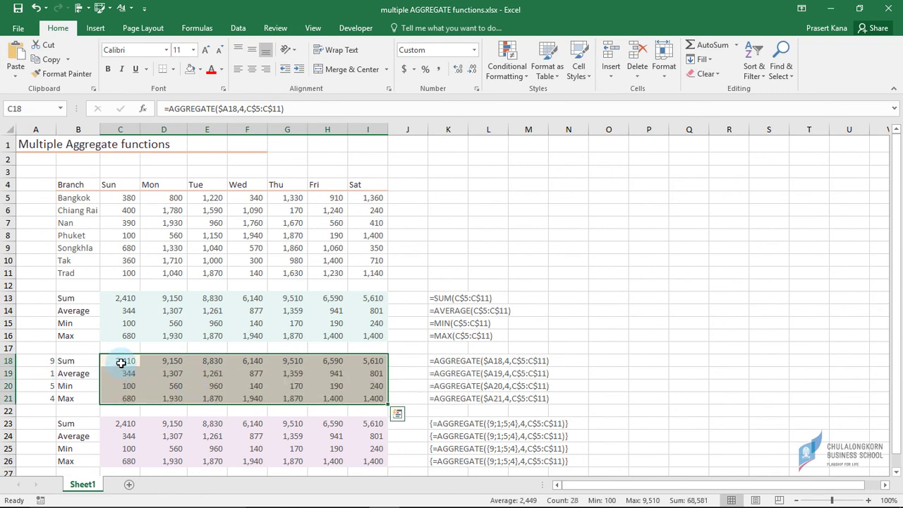
click(121, 363)
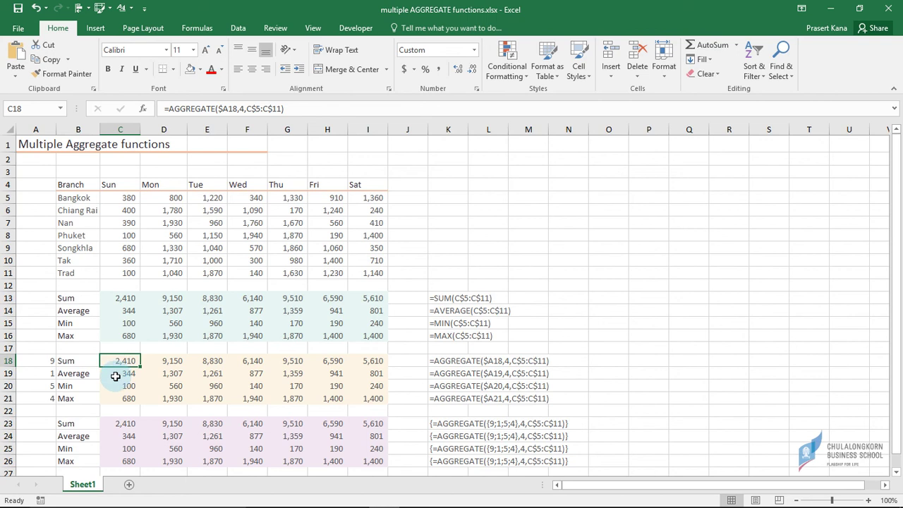
Check the filled formulas in C19 and F20 against function numbers 9, 1, 5, 4 in column A.
double_click(117, 375)
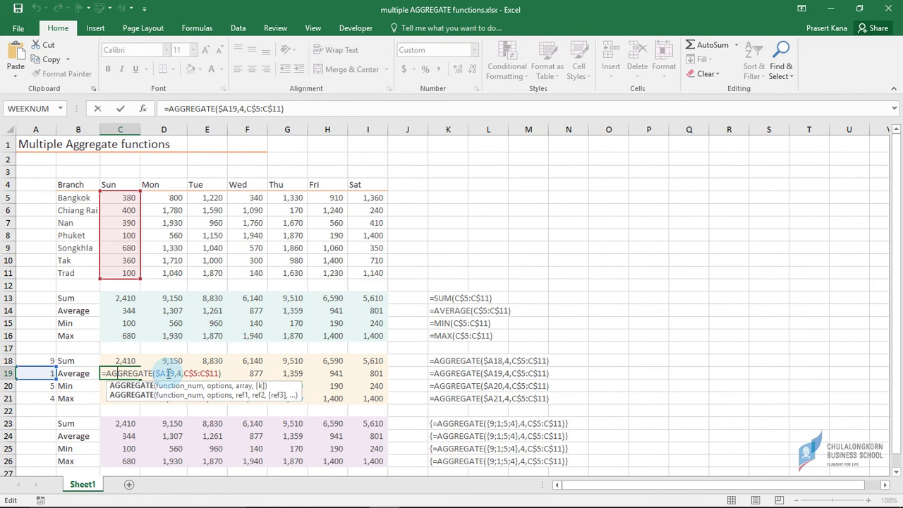
key(Escape)
click(252, 387)
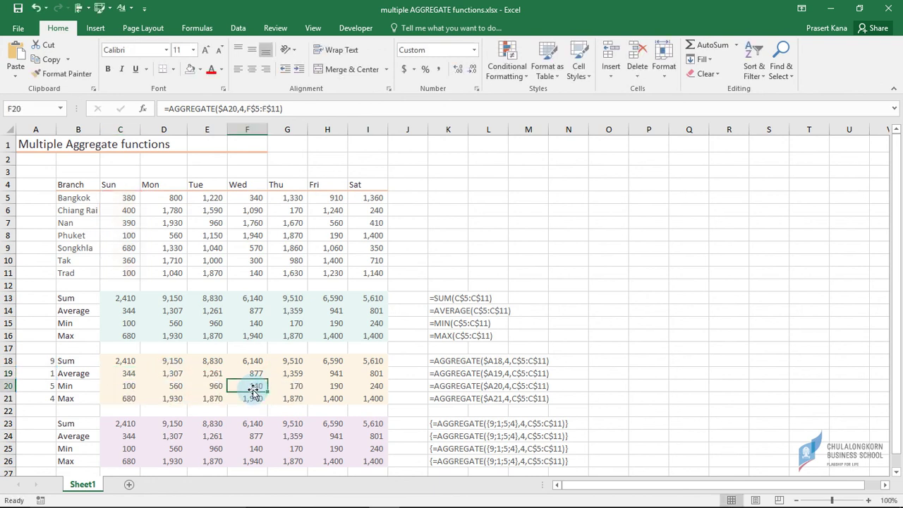
key(Down)
double_click(252, 386)
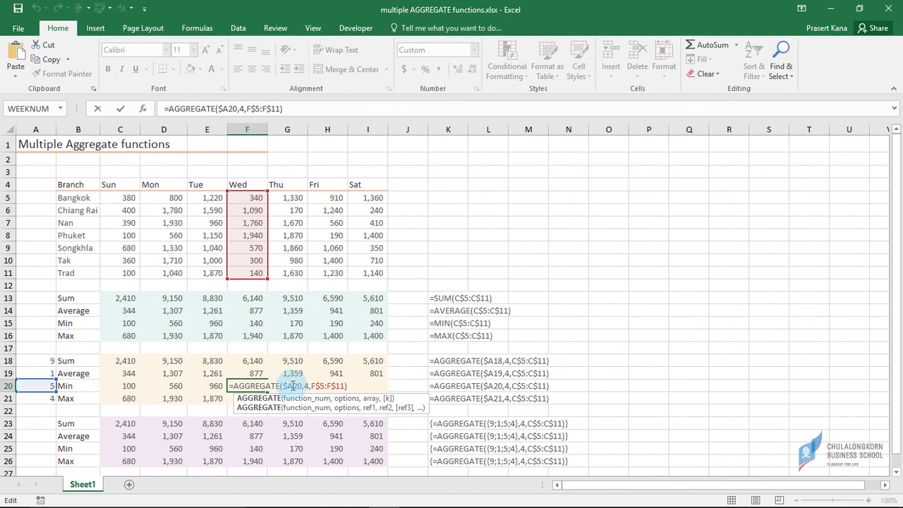
key(Escape)
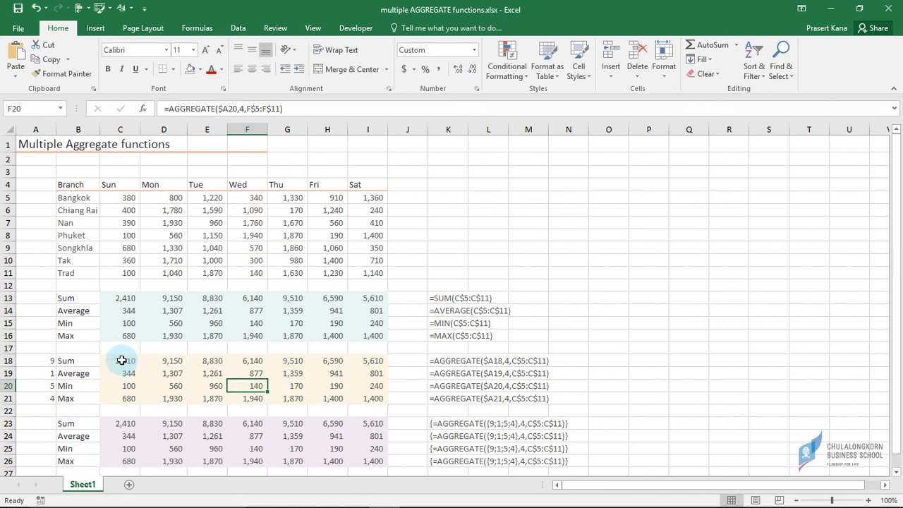
click(122, 360)
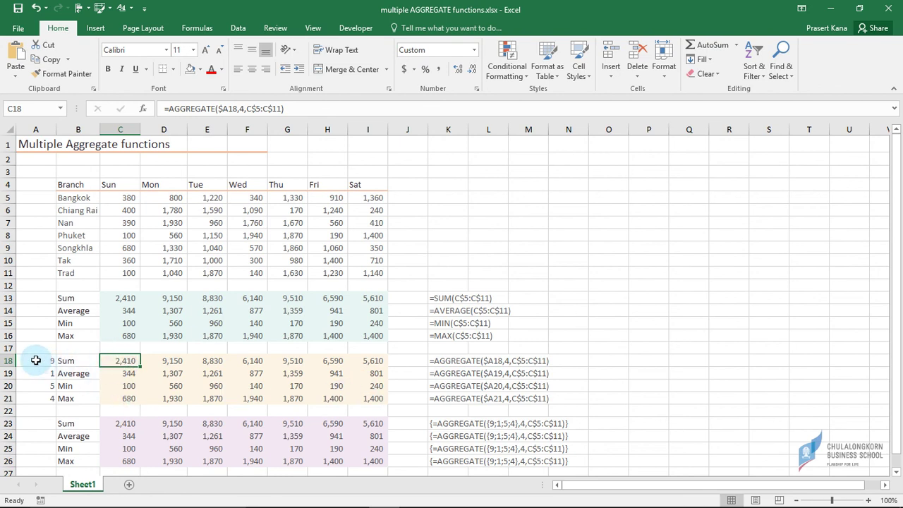
drag(35, 360, 35, 398)
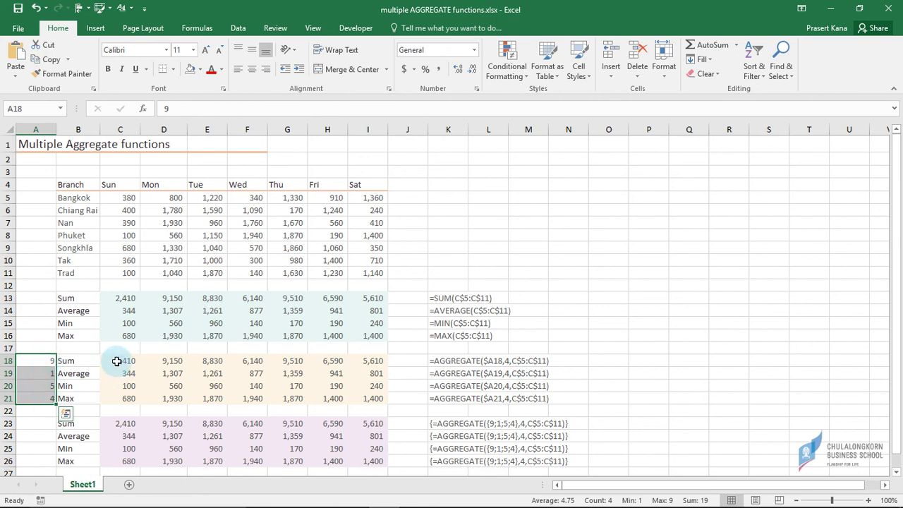
click(116, 360)
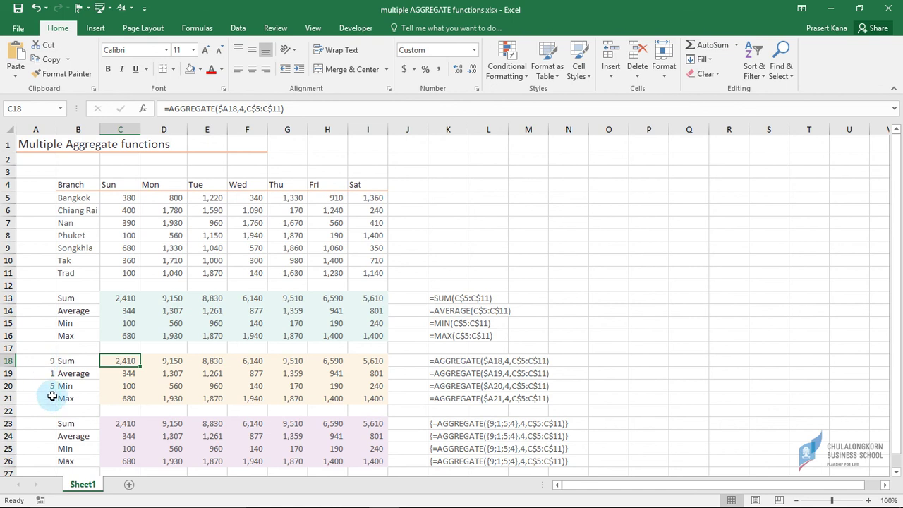
Clear the existing array-formula results from the block C23:I26.
click(121, 423)
double_click(121, 424)
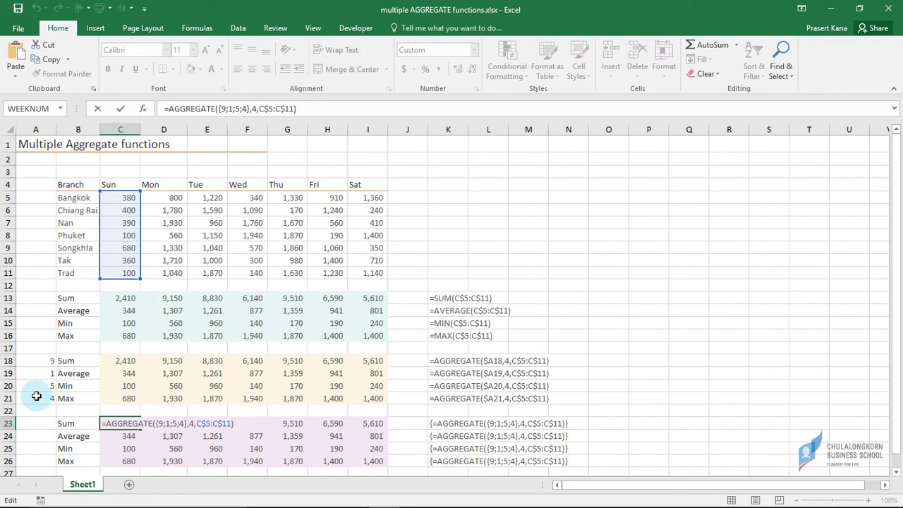
key(ctrl+shift+Return)
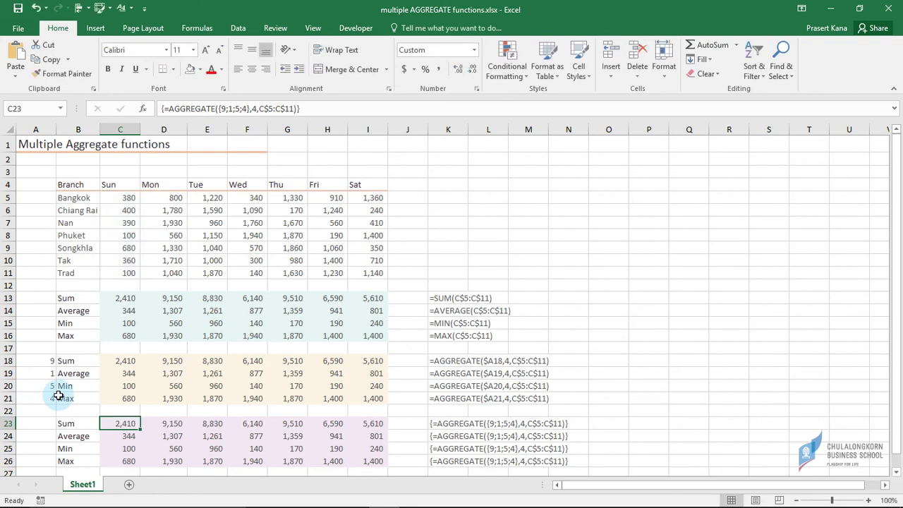
key(shift+Down)
key(shift+Down)
key(shift+Down)
key(shift+Right)
key(shift+Right)
key(shift+Right)
key(shift+Right)
key(shift+Right)
key(shift+Right)
key(shift+Right)
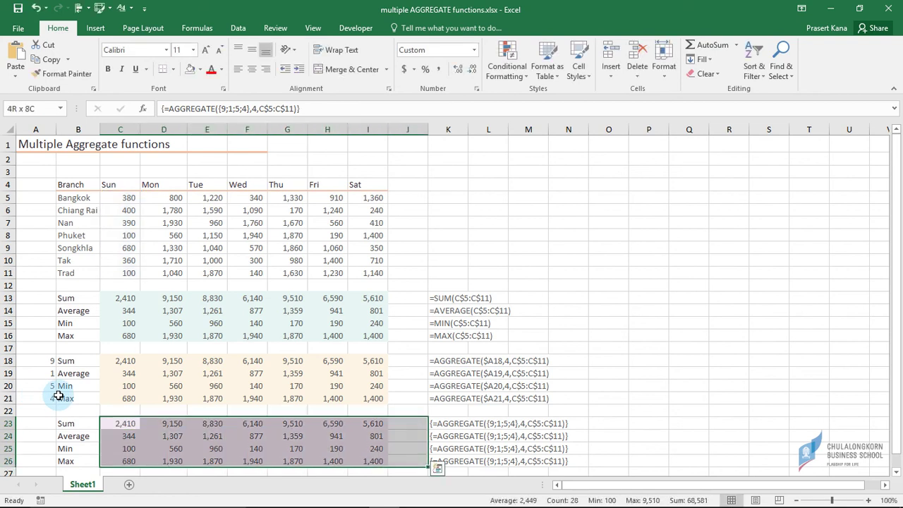
key(shift+Left)
key(Delete)
Paste C18's formula =AGGREGATE($A18,4,C$5:C$11) into C23, leaving it in edit mode.
key(Up)
key(Up)
key(Up)
key(Up)
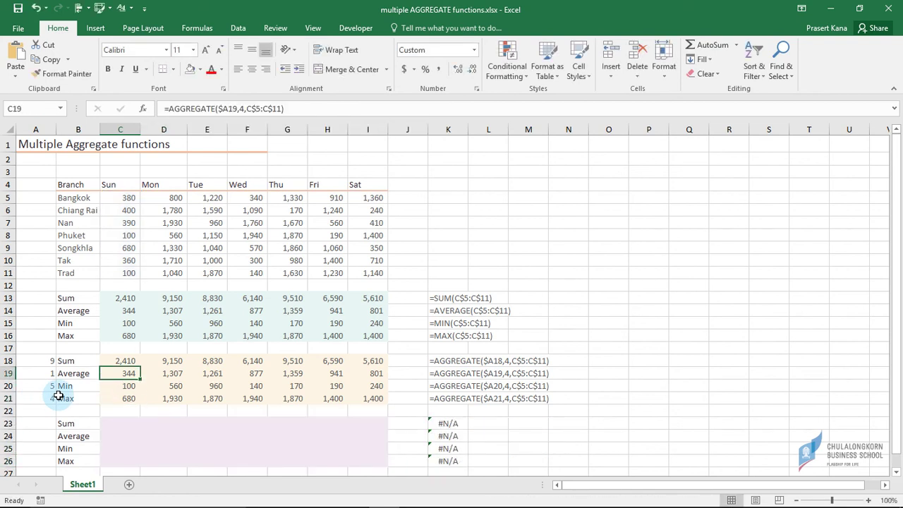
key(Up)
key(F2)
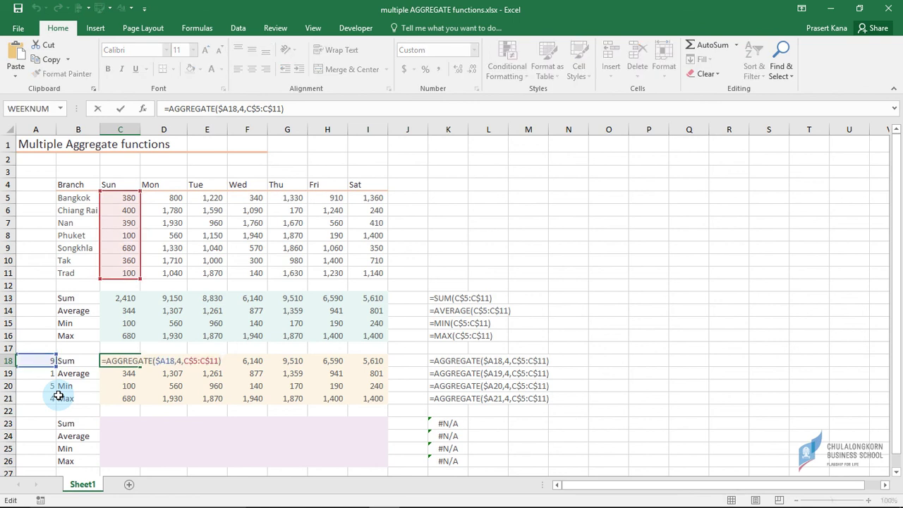
key(shift+Home)
key(Escape)
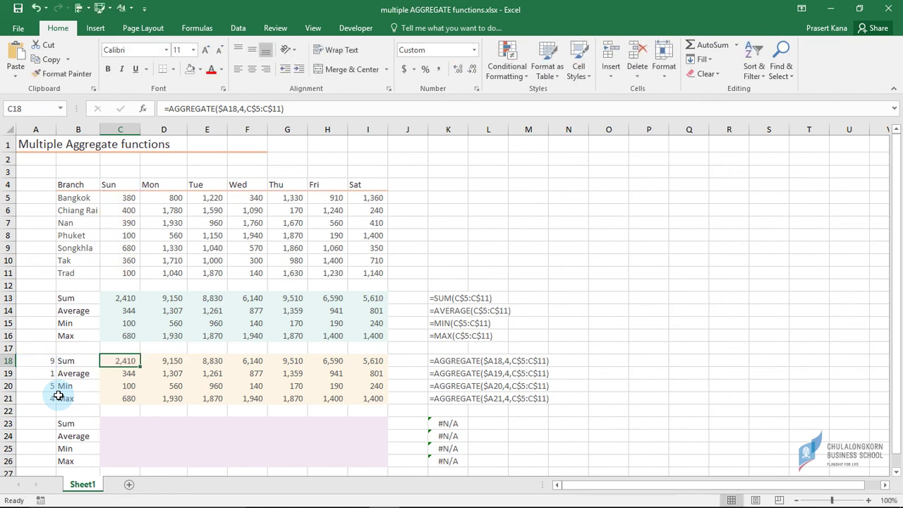
key(Down)
key(Down)
key(Down)
key(Down)
key(Down)
key(F2)
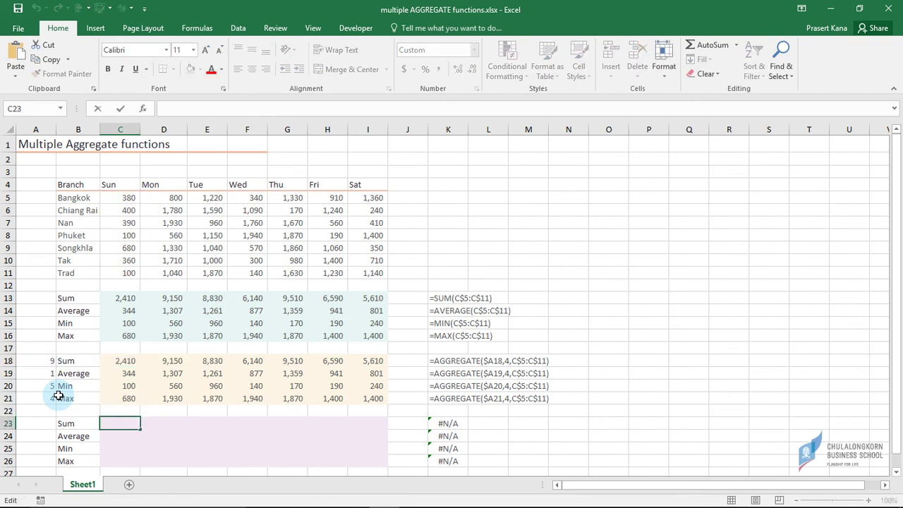
key(ctrl+v)
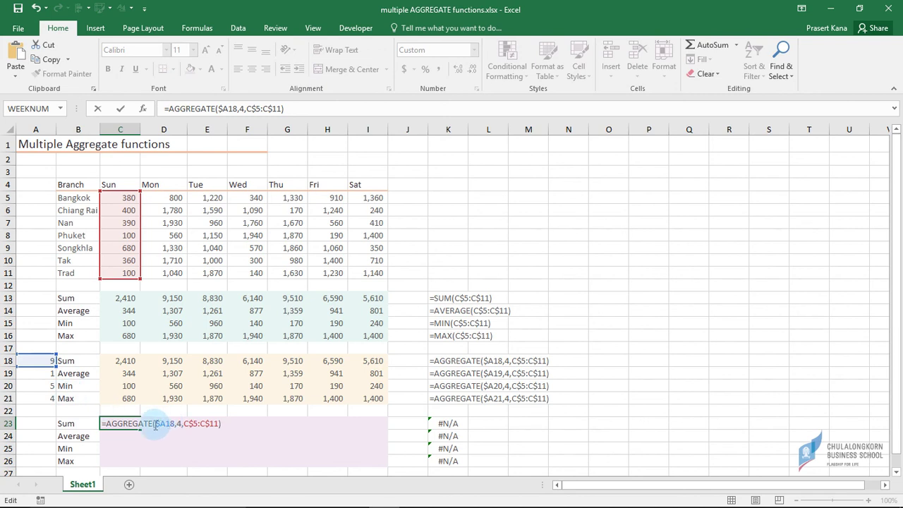
Replace $A18 with the array constant {9;1;5;4} and enter C23 as an array formula showing 2,410.
click(155, 426)
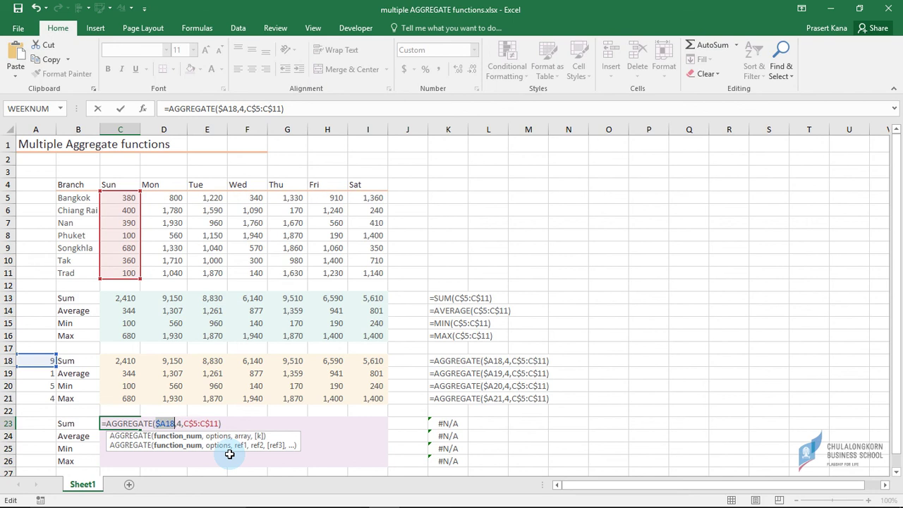
key(Delete)
text(9;)
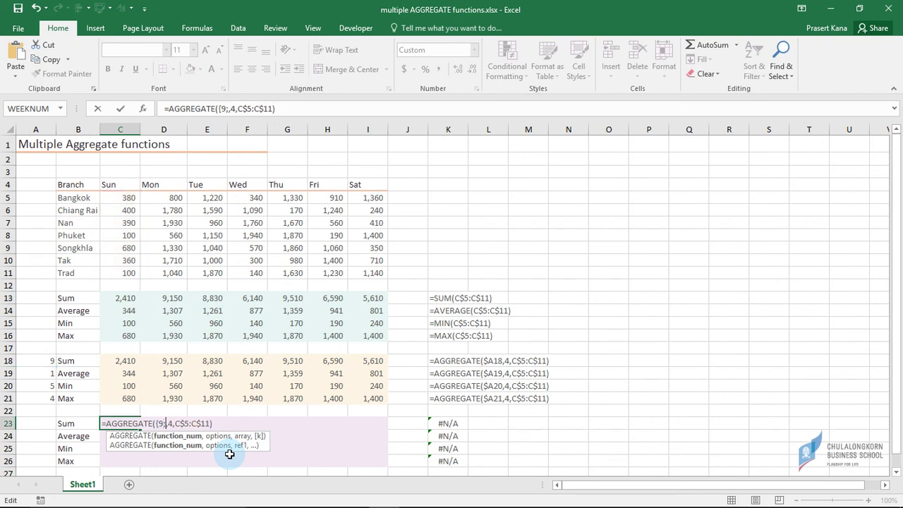
text(1)
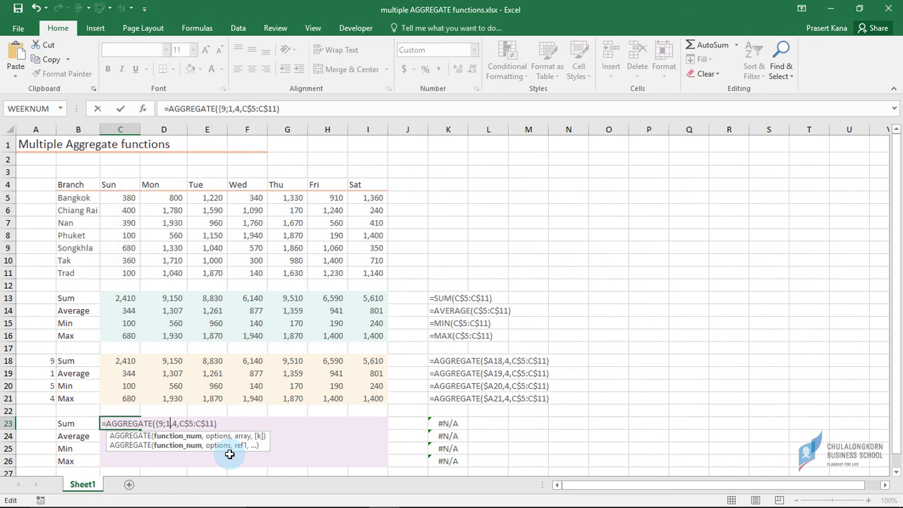
text(;5;)
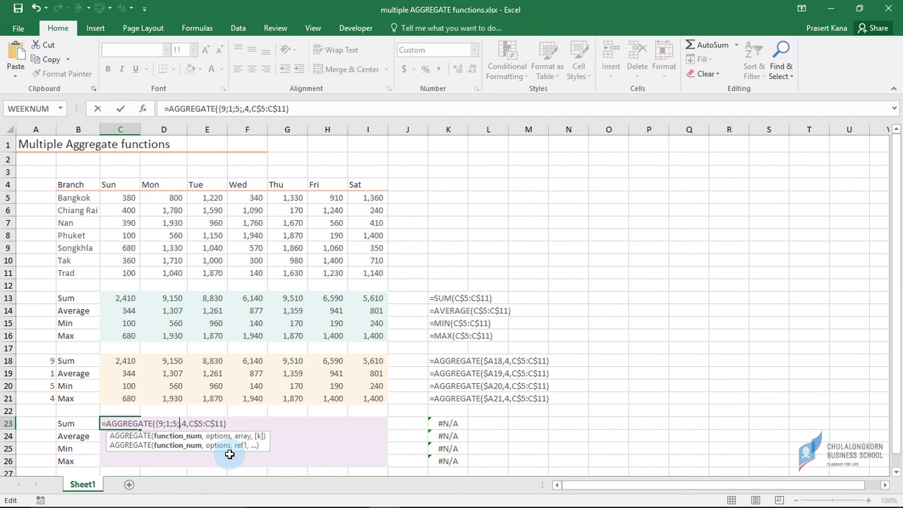
text(4)
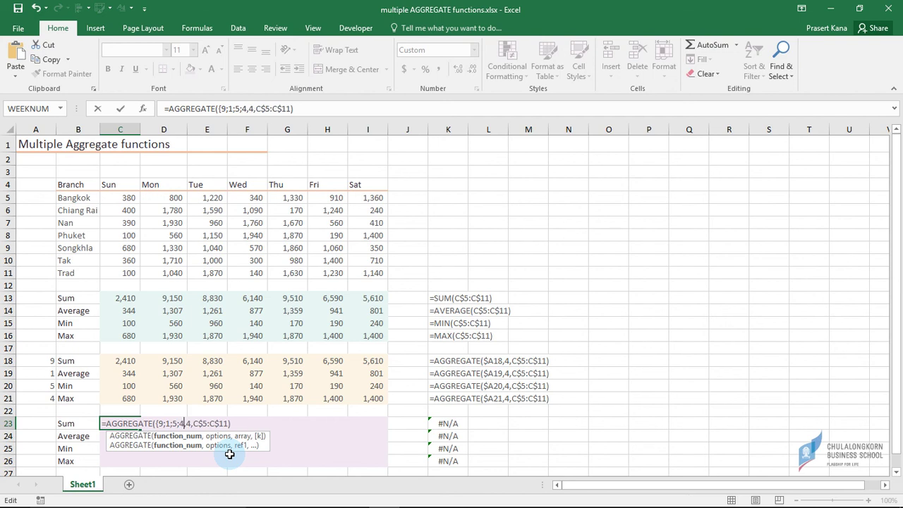
text(})
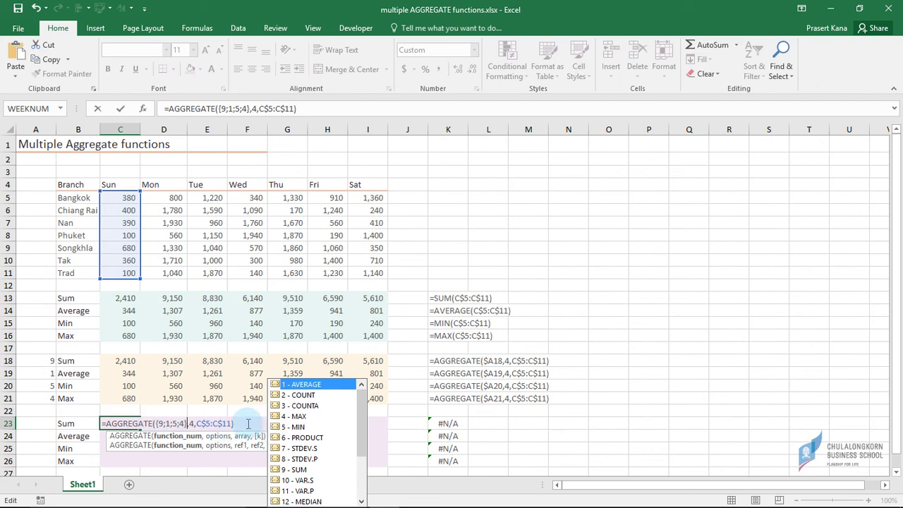
key(Escape)
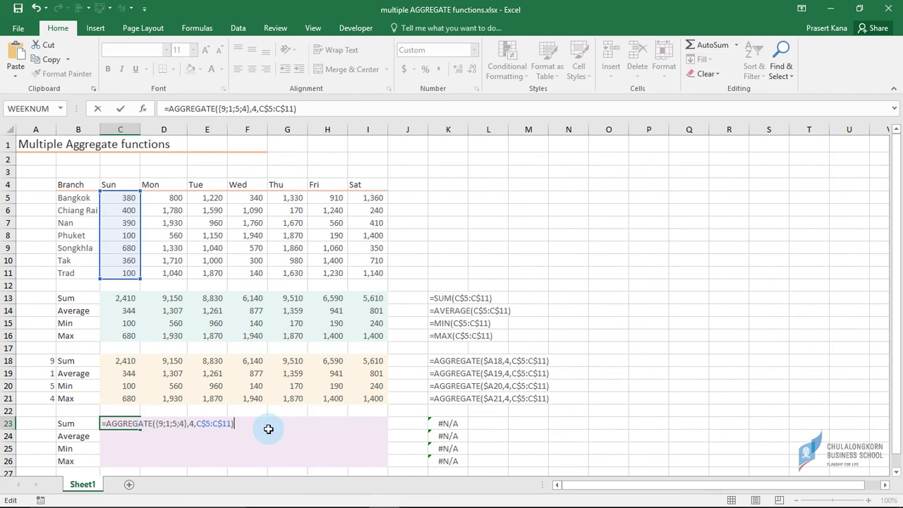
key(ctrl+shift+Return)
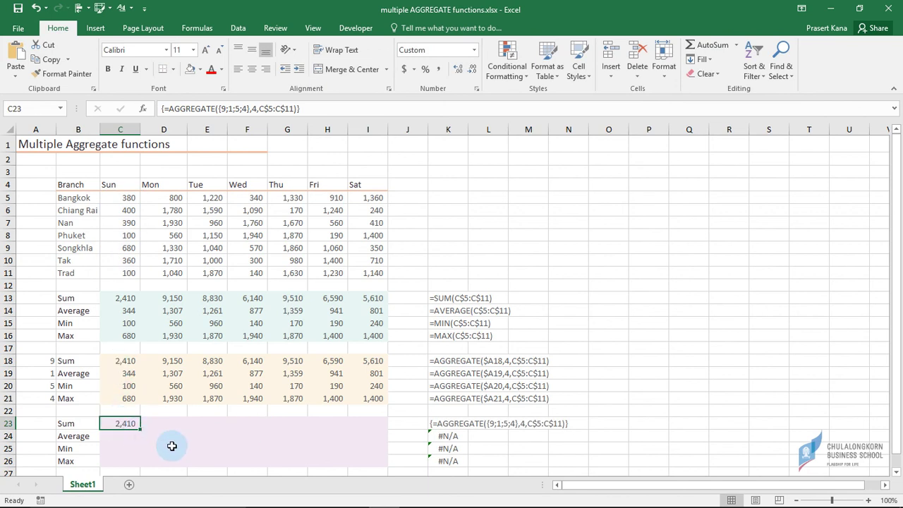
Enter the array formula across C23:C26, then check the results 2,410, 344, 100 and 680.
key(shift+Down)
key(shift+Down)
key(shift+Down)
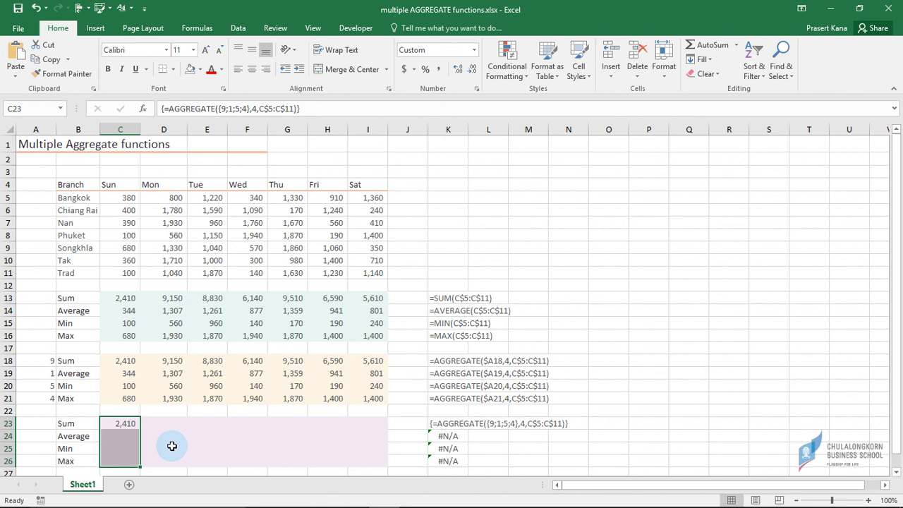
key(F2)
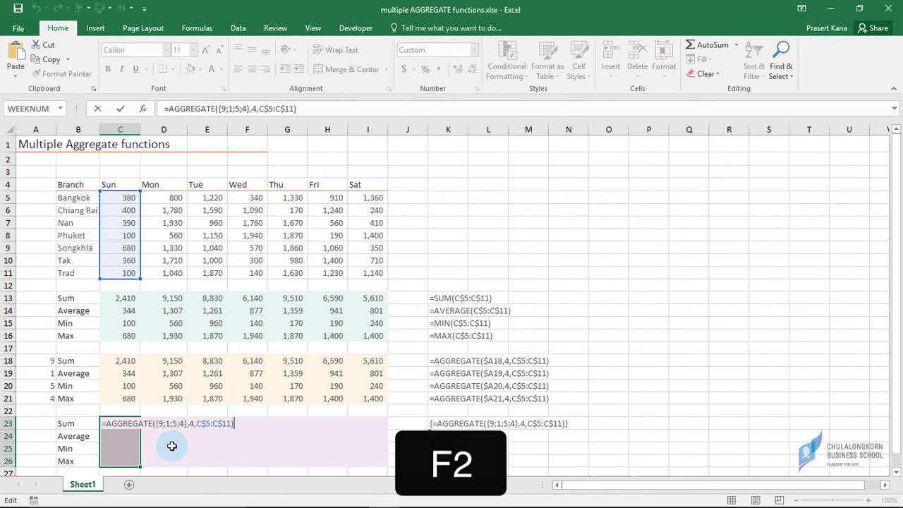
key(ctrl+shift+Return)
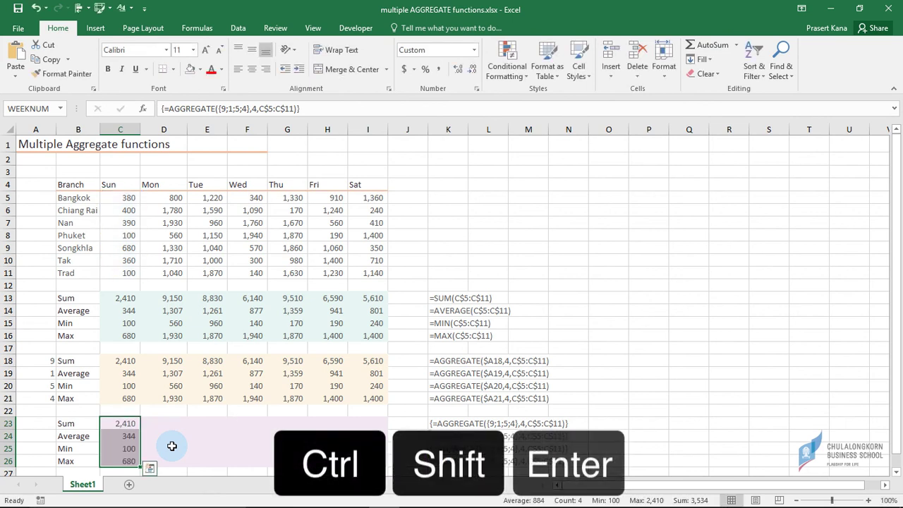
click(125, 437)
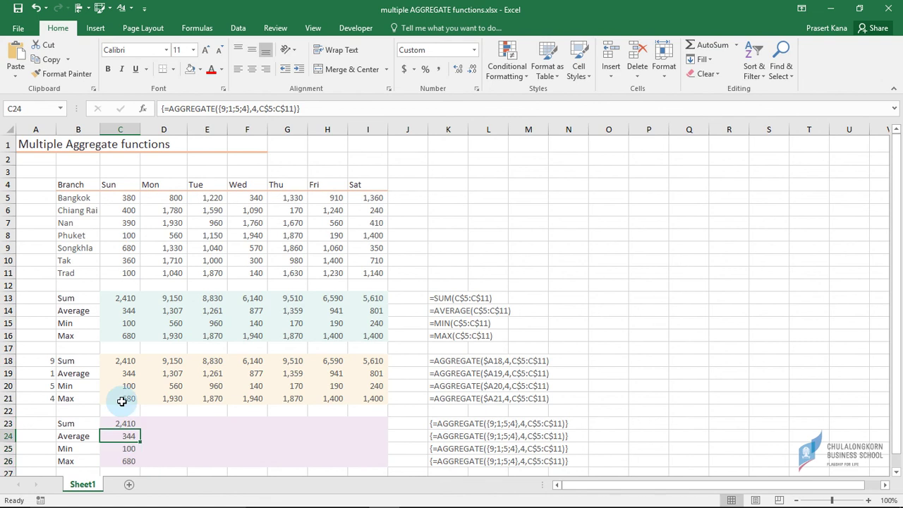
click(124, 374)
click(125, 448)
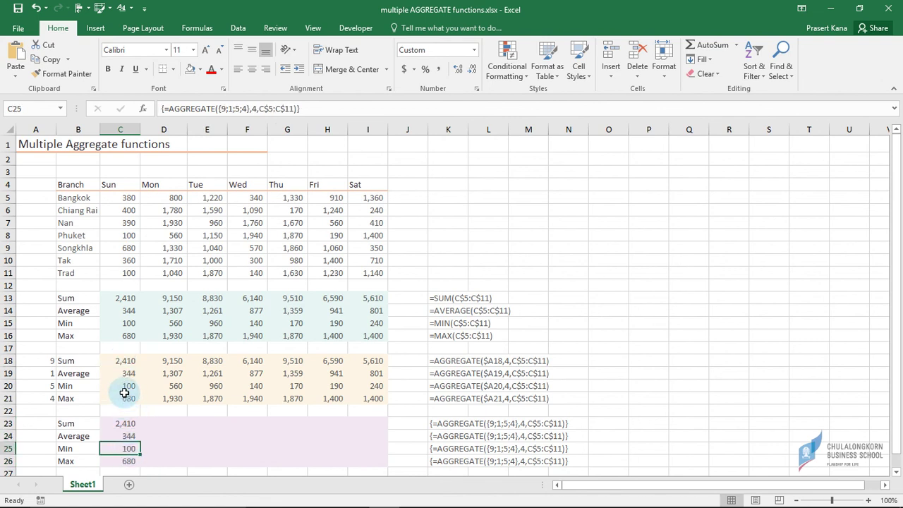
click(124, 389)
click(124, 423)
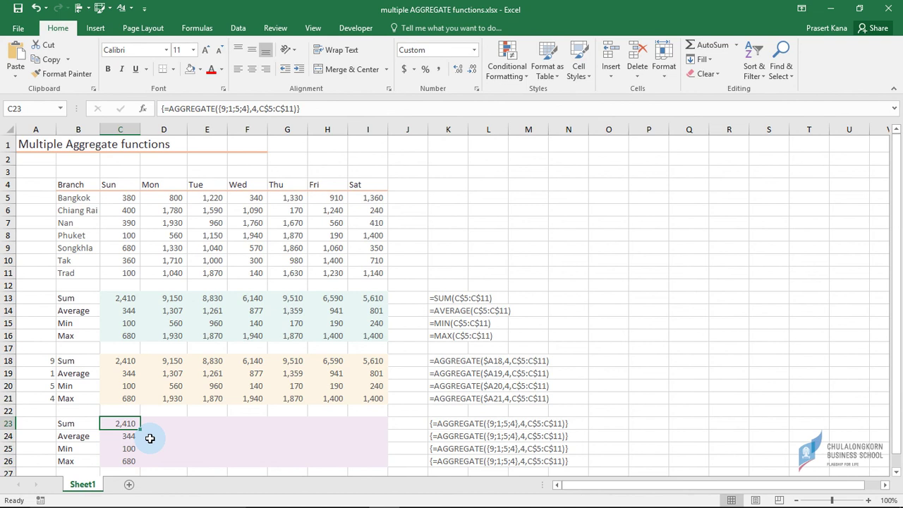
Recommit C23's array formula and select the block C23:I26.
key(shift+Down)
key(shift+Down)
key(shift+Down)
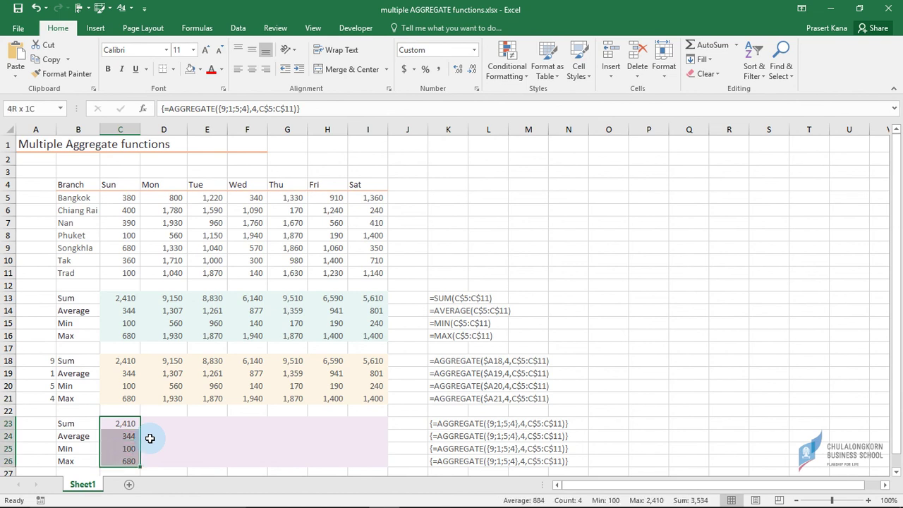
click(129, 424)
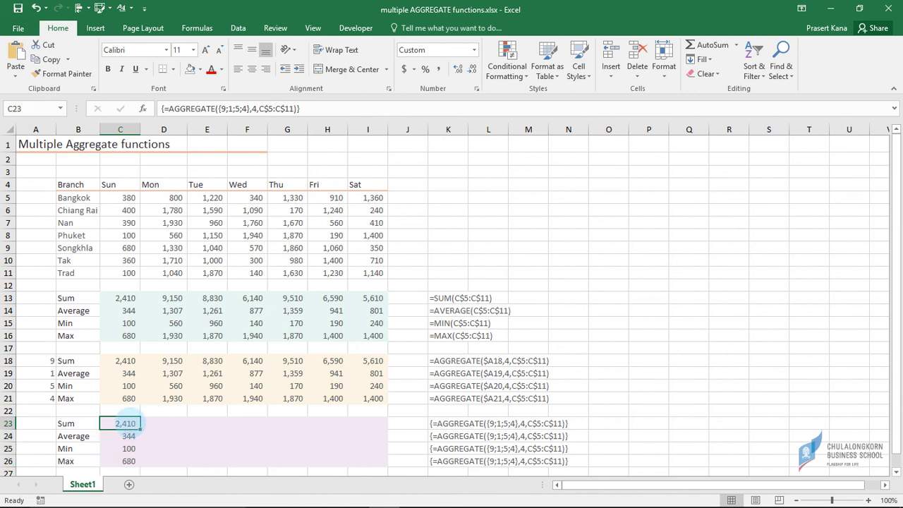
double_click(129, 423)
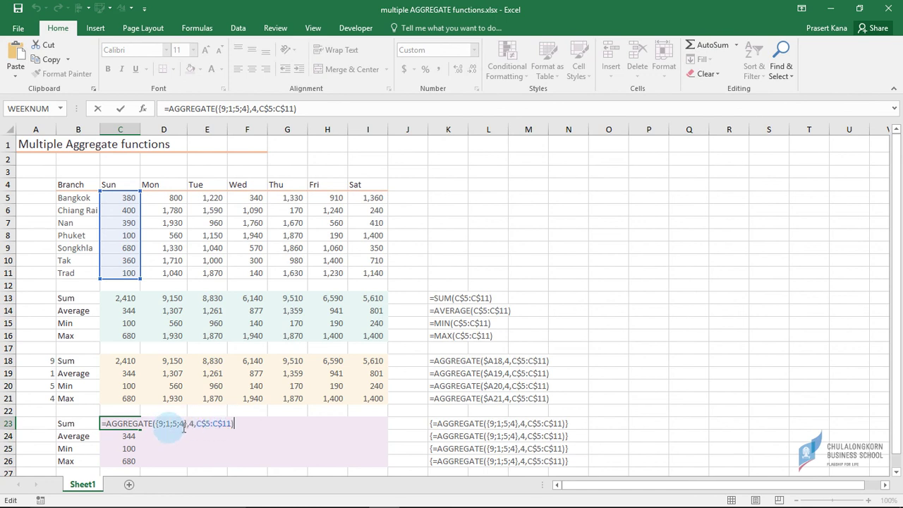
key(ctrl+shift+Return)
key(shift+Down)
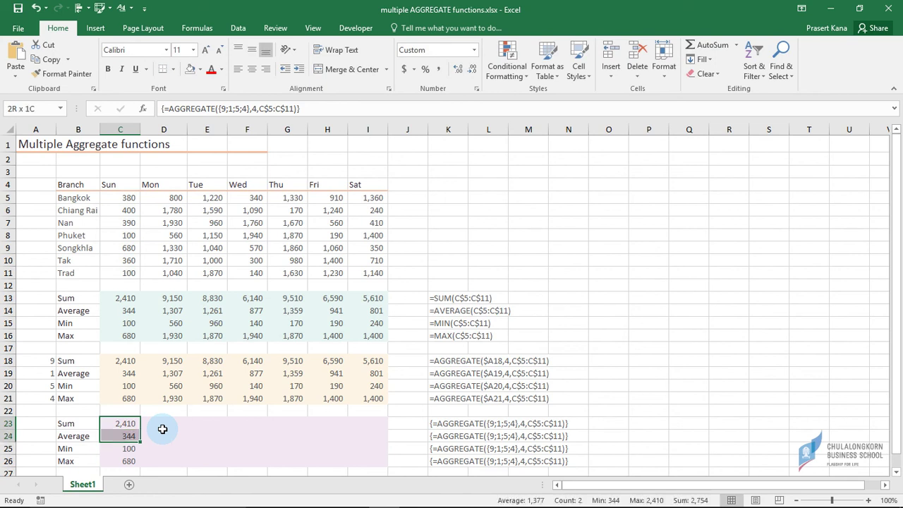
key(shift+Down)
key(shift+Down)
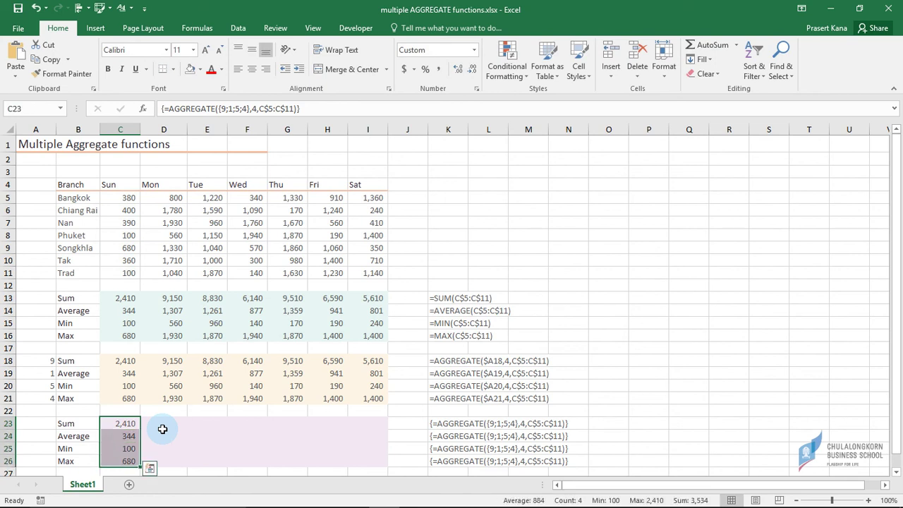
key(shift+Right)
key(shift+Right)
key(shift+Right)
key(shift+Right)
key(shift+Right)
key(shift+Right)
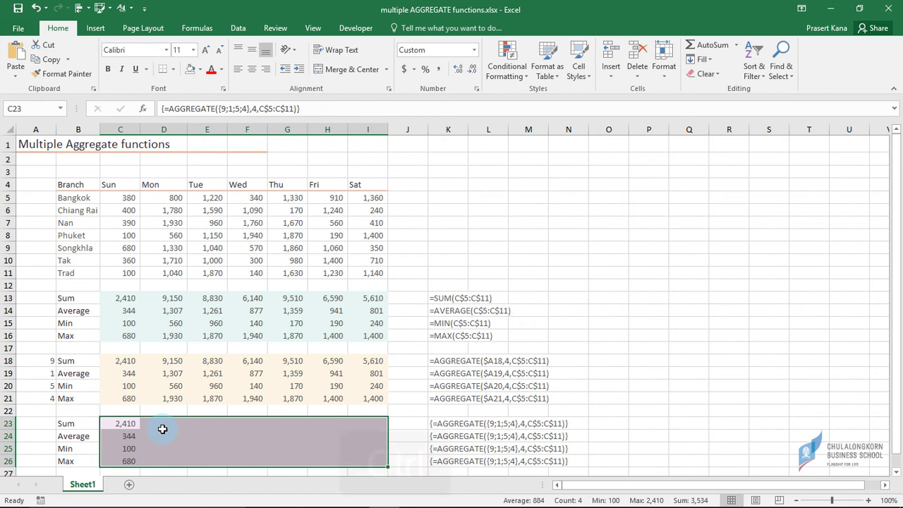
Fill the array formula right into D23:I26 and compare it with rows 18–21 and 13–16.
key(ctrl+r)
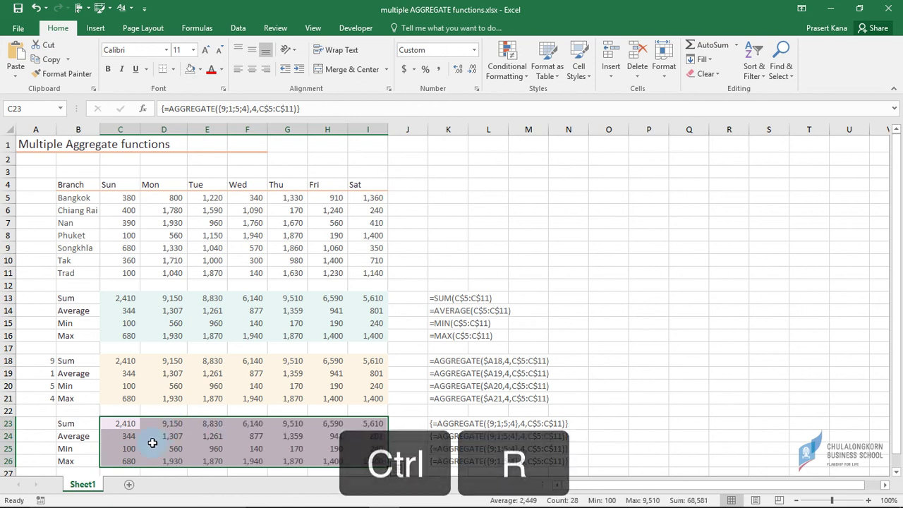
click(165, 423)
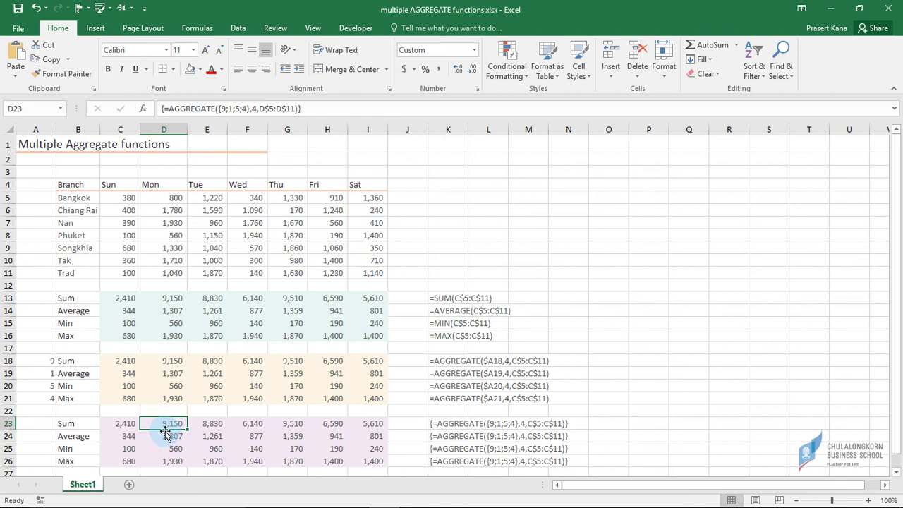
drag(119, 423, 359, 459)
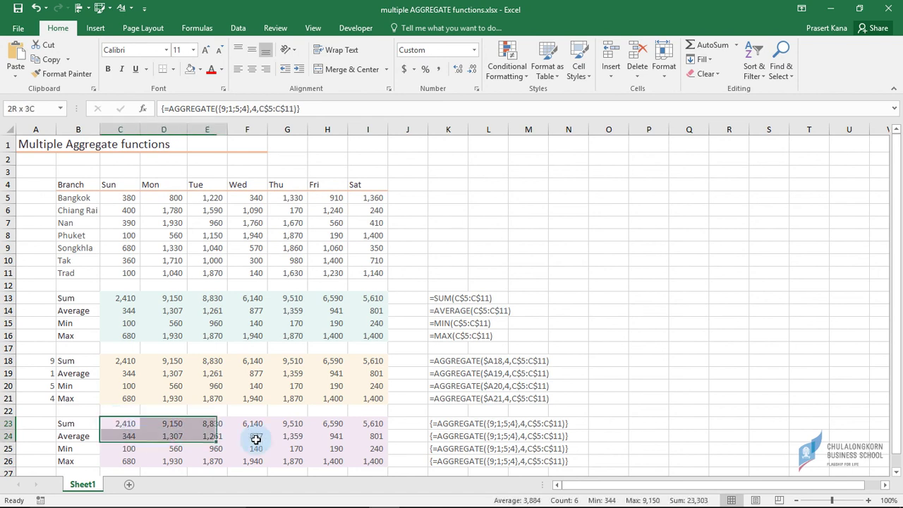
drag(130, 360, 358, 397)
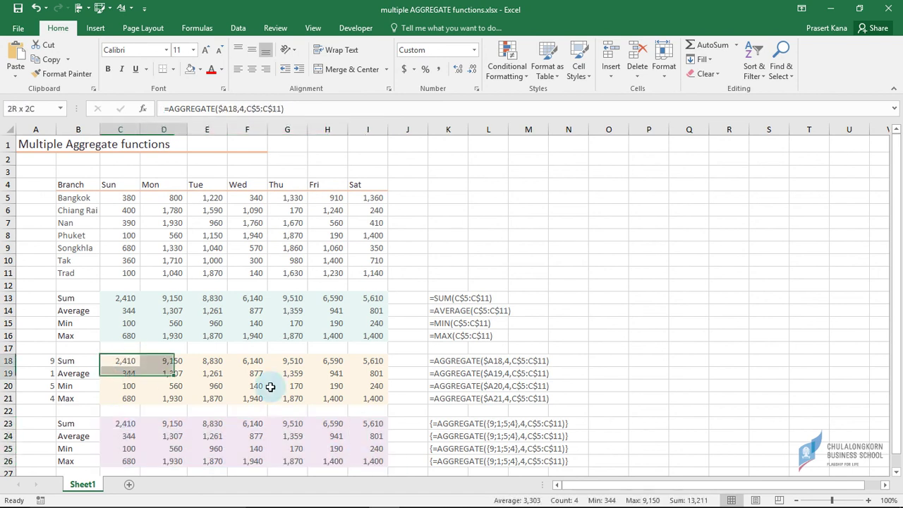
drag(121, 298, 357, 344)
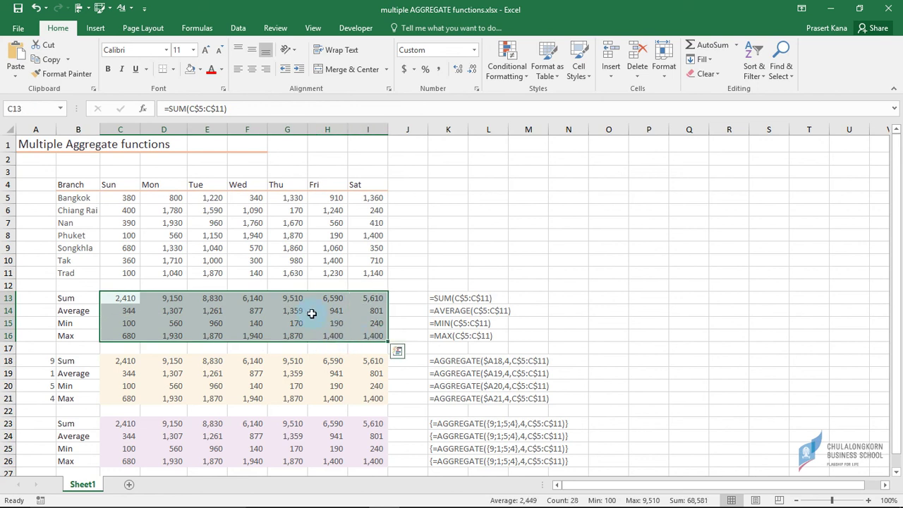
click(206, 423)
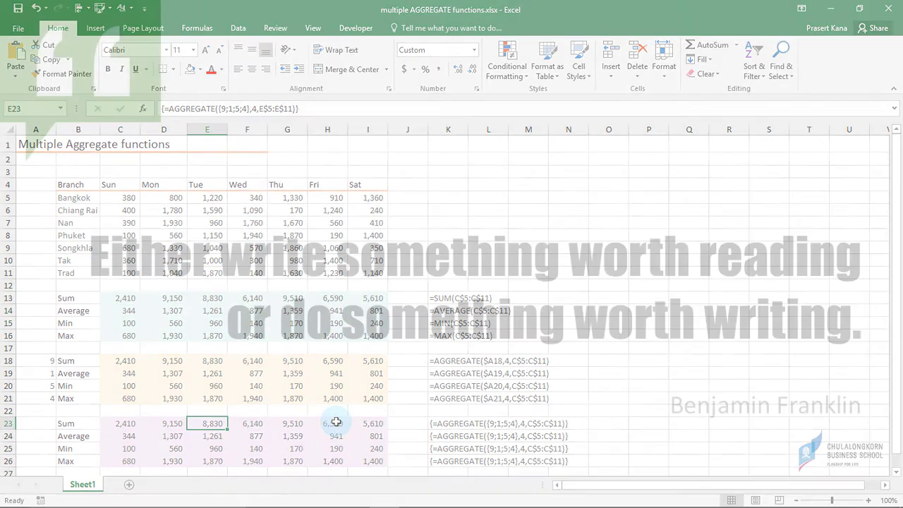